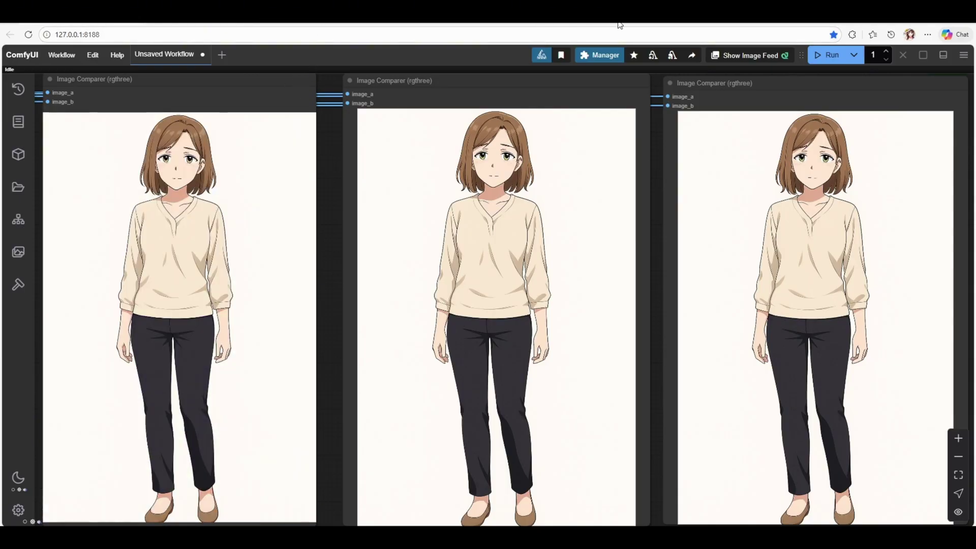
scroll(798, 342, down, 5)
scroll(817, 299, down, 2)
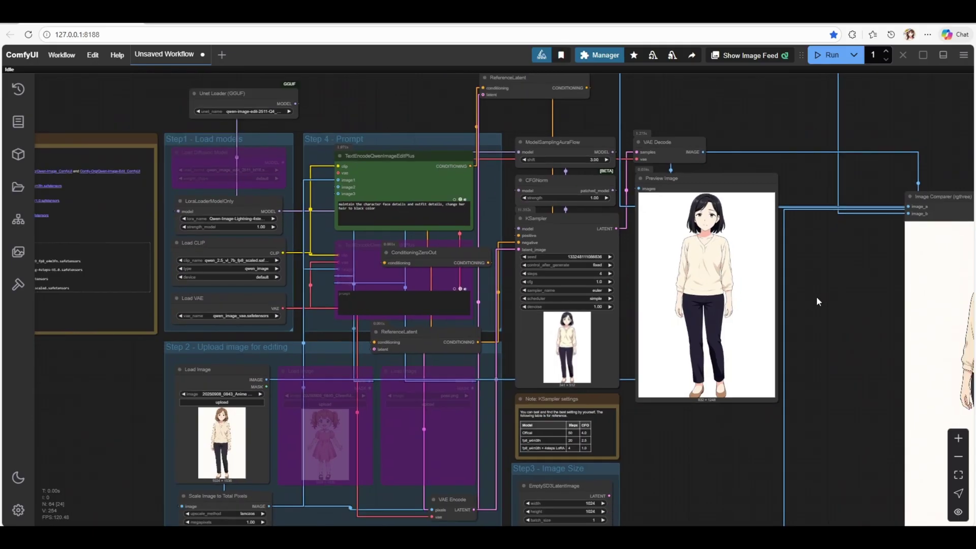
Pan across the official workflow graph to bring the Qwen Image KSampler setup into view
drag(816, 298, 817, 288)
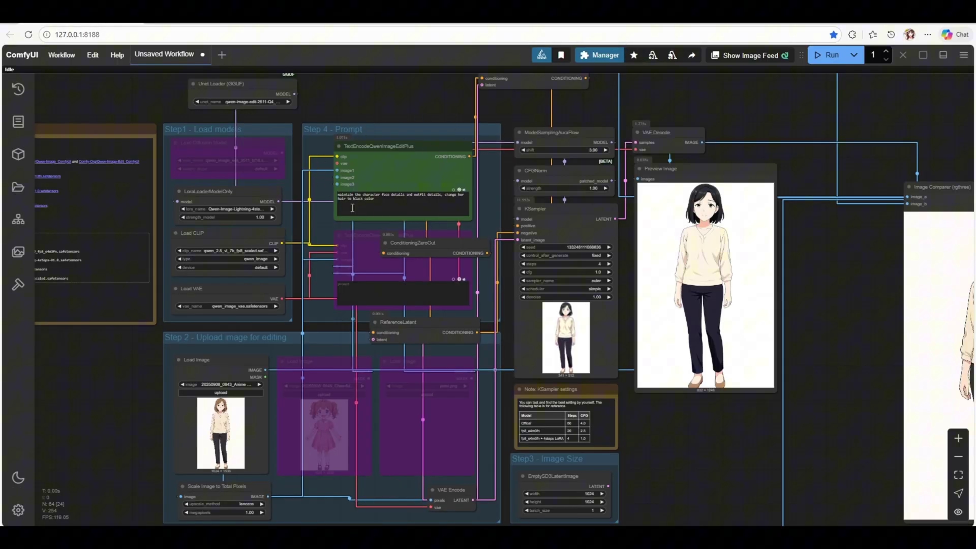
scroll(382, 153, up, 1)
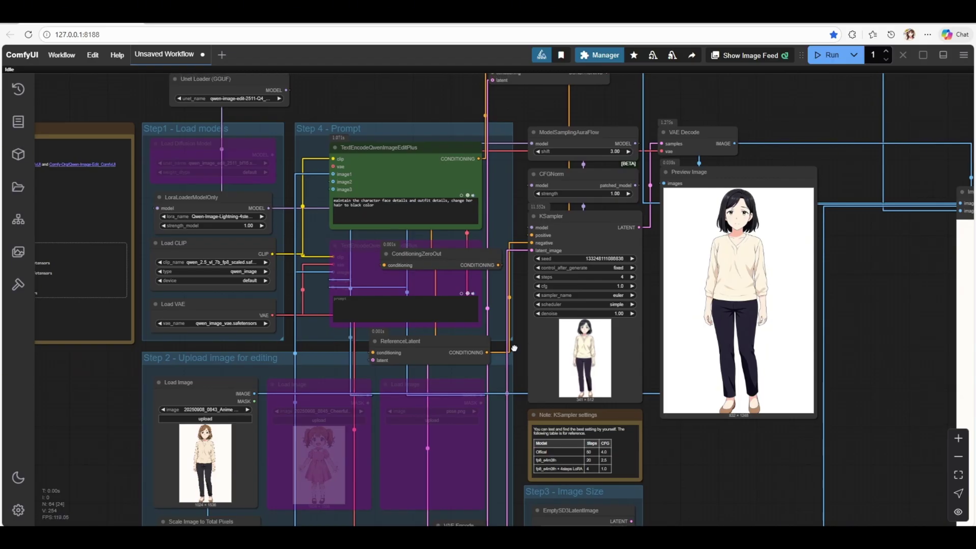
drag(478, 383, 505, 371)
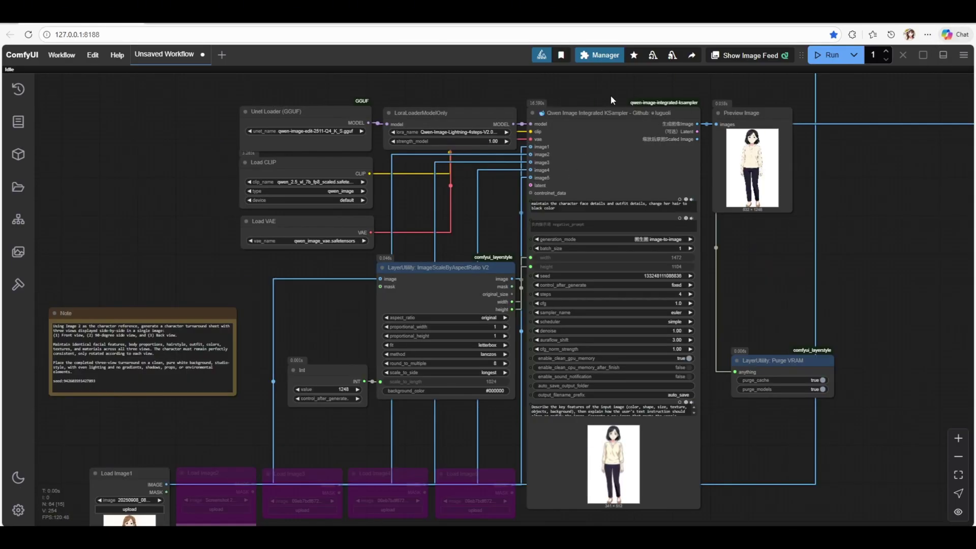
drag(755, 255, 794, 193)
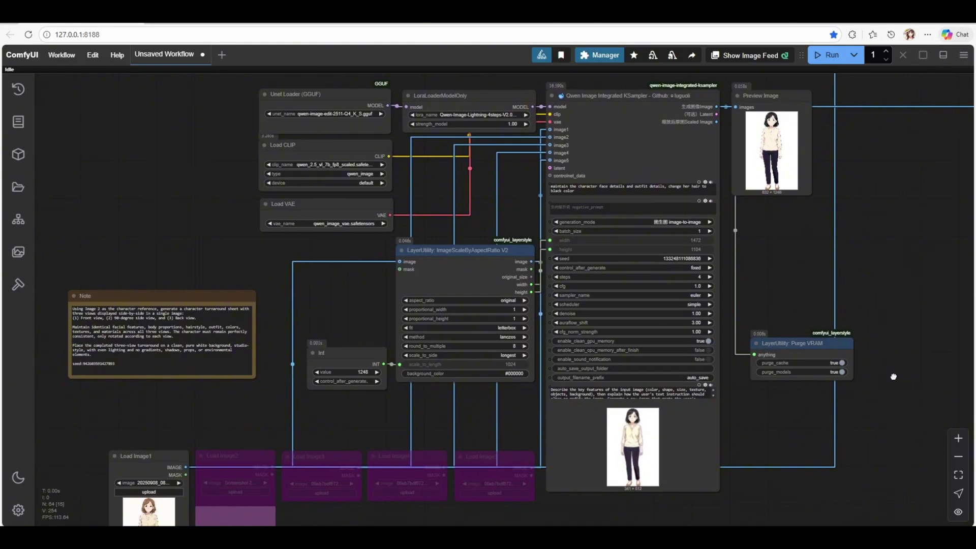
drag(892, 376, 892, 388)
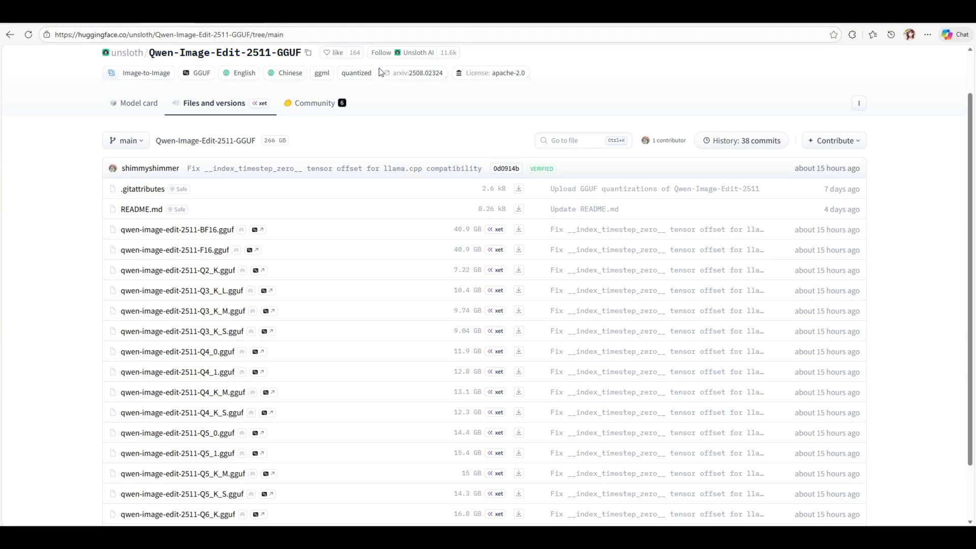
scroll(467, 111, up, 1)
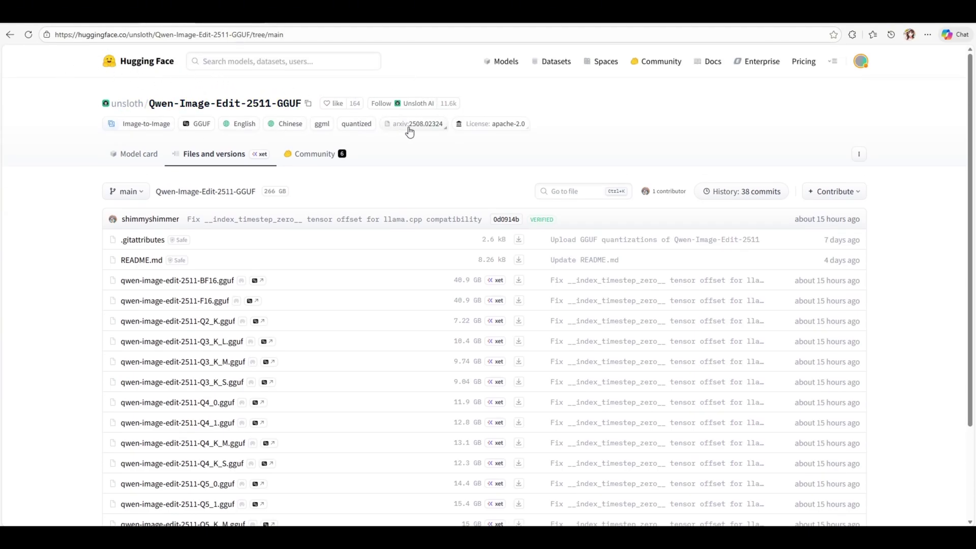
scroll(85, 124, down, 1)
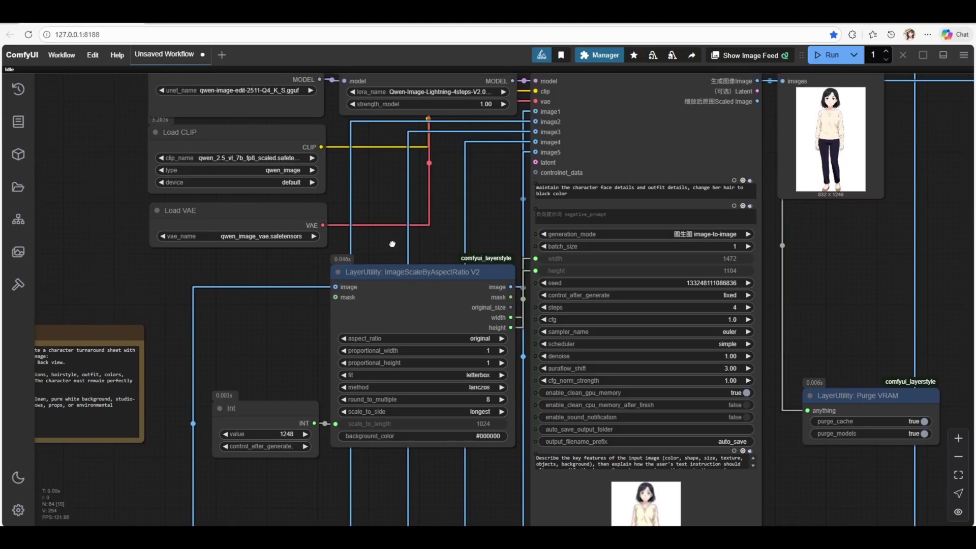
mouse_move(365, 254)
mouse_down()
mouse_move(368, 300)
mouse_move(436, 315)
mouse_up()
scroll(432, 246, up, 2)
scroll(436, 293, up, 1)
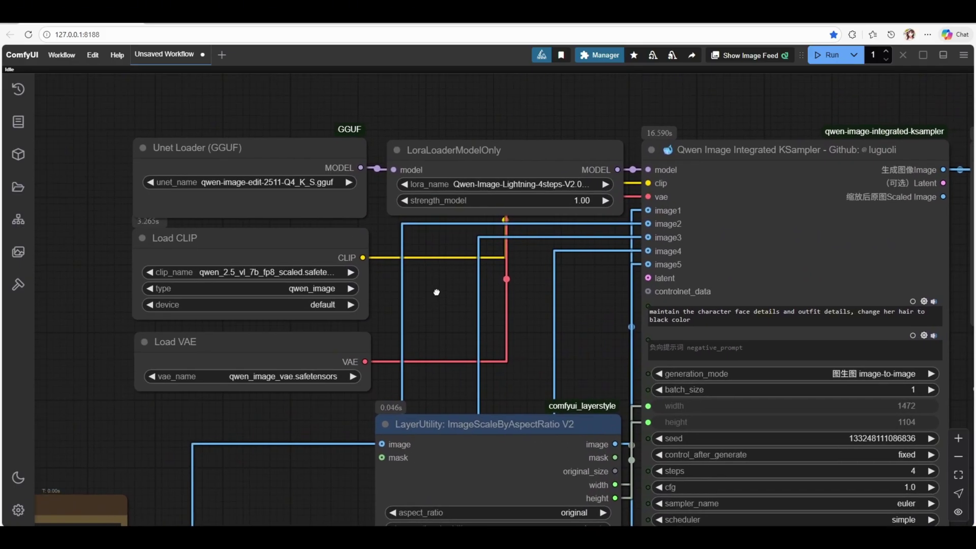
scroll(436, 292, up, 1)
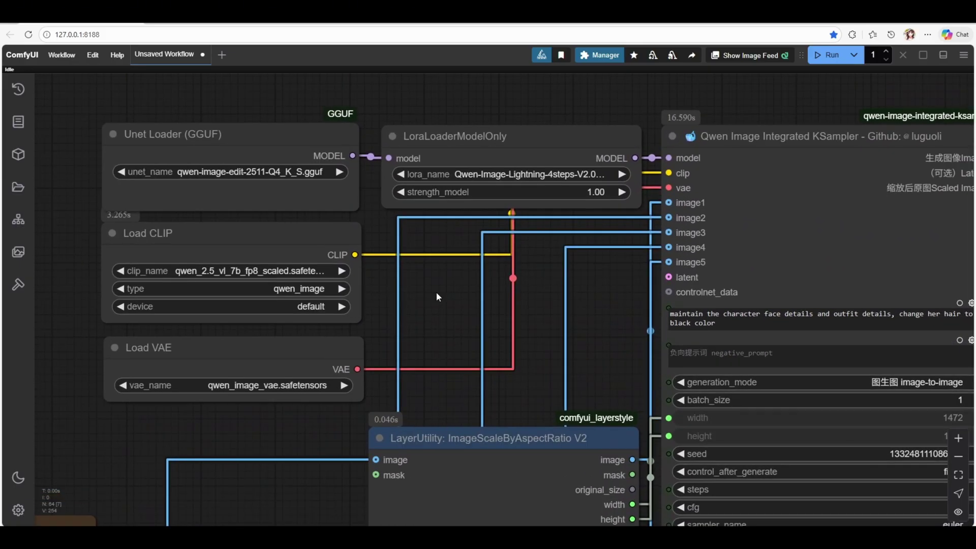
drag(66, 255, 401, 273)
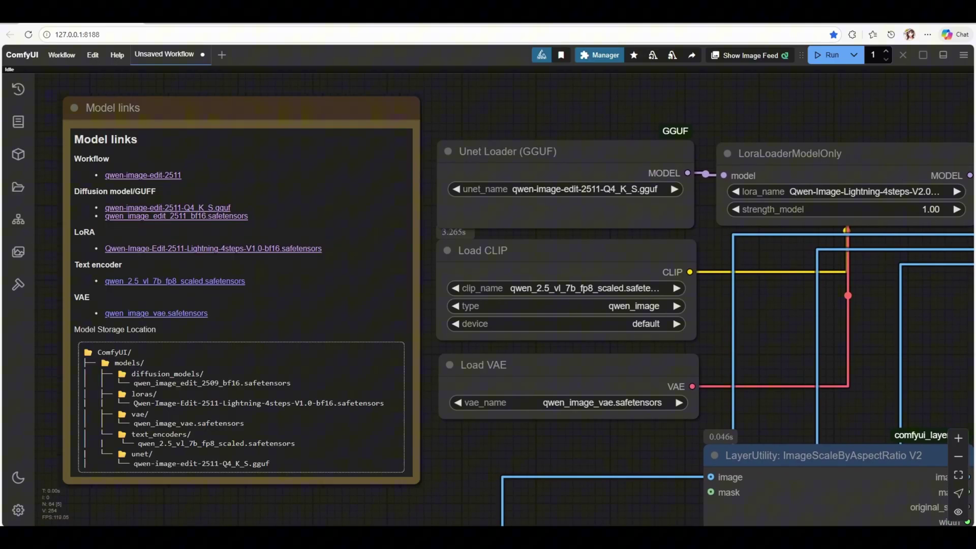
drag(713, 287, 479, 294)
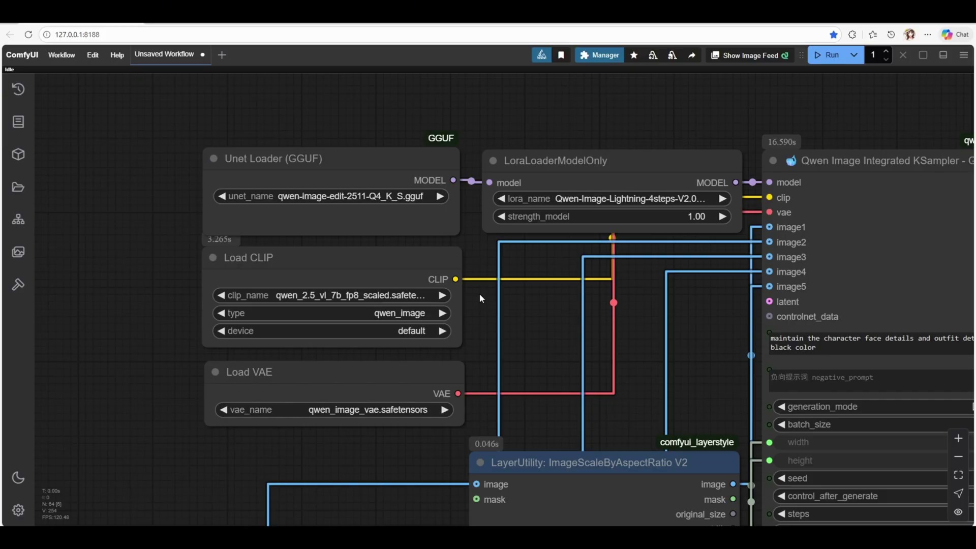
drag(480, 293, 142, 243)
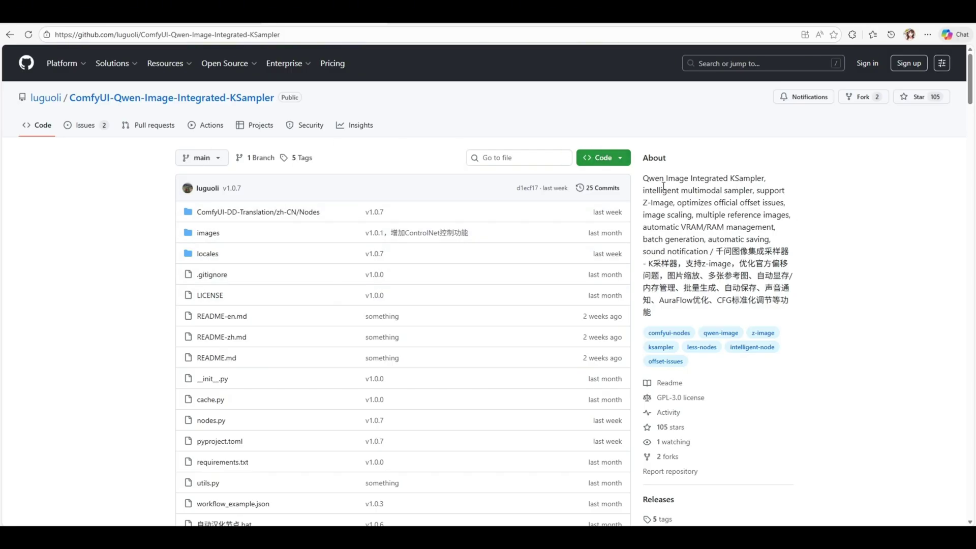
mouse_move(645, 179)
mouse_down()
mouse_move(789, 241)
mouse_move(732, 253)
mouse_up()
click(839, 327)
scroll(811, 338, down, 4)
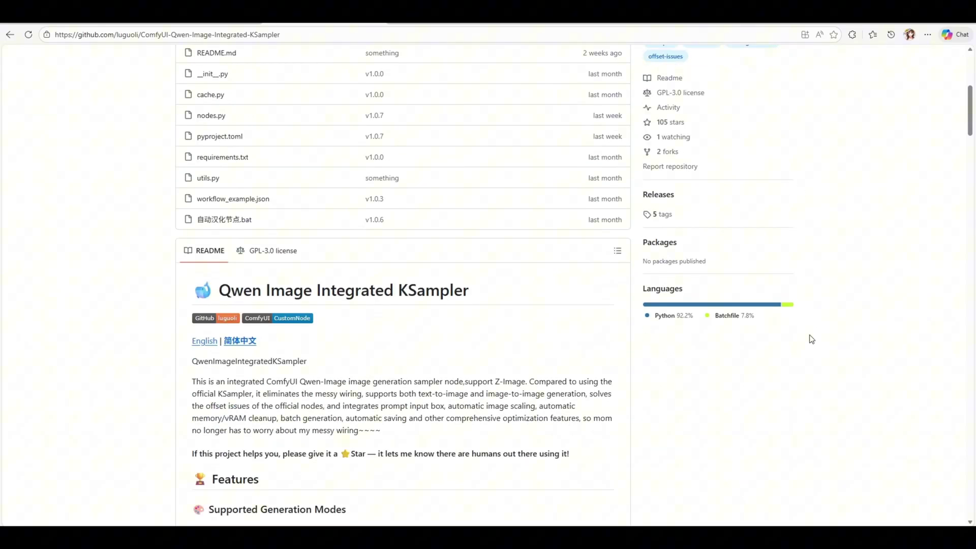
scroll(811, 338, down, 1)
scroll(801, 344, down, 1)
scroll(781, 333, down, 1)
scroll(773, 328, down, 1)
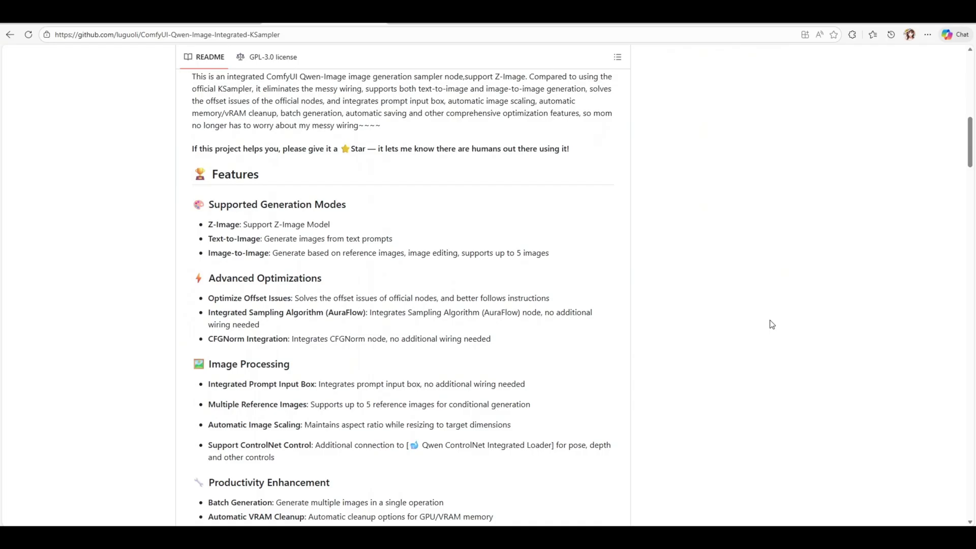
scroll(770, 323, down, 1)
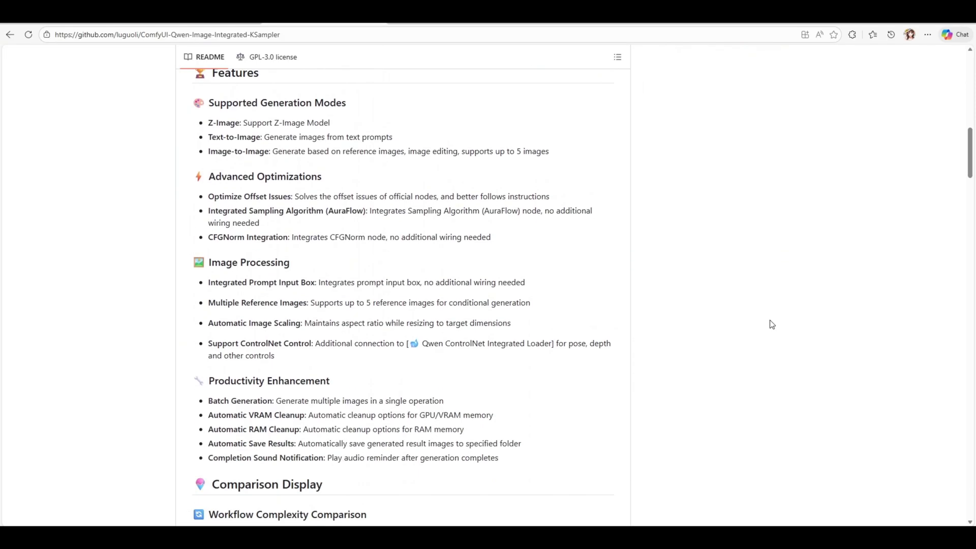
scroll(770, 324, down, 1)
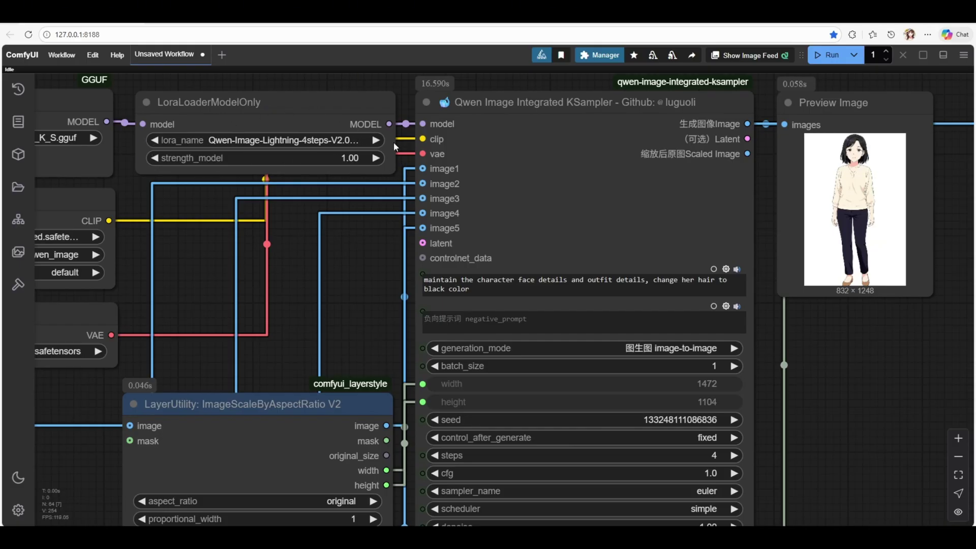
drag(380, 327, 279, 249)
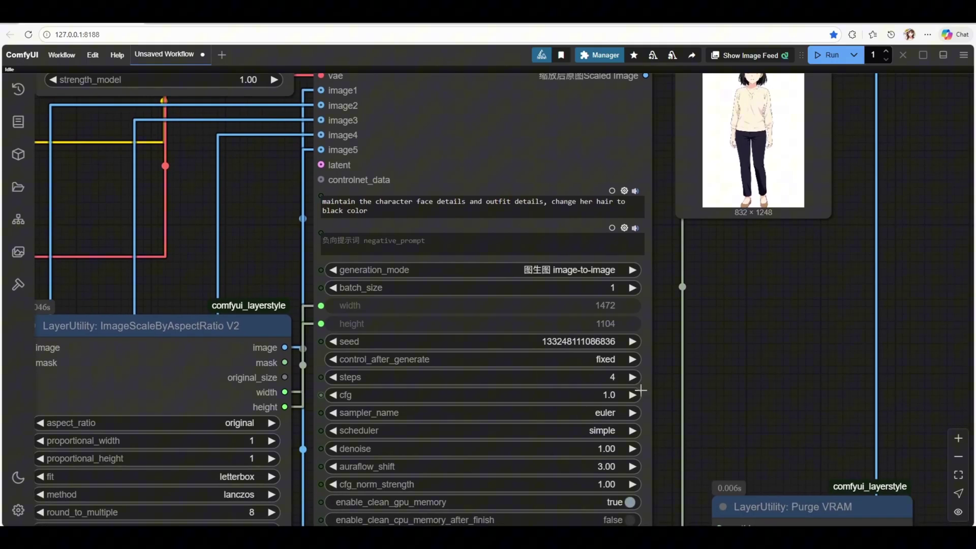
drag(712, 393, 778, 322)
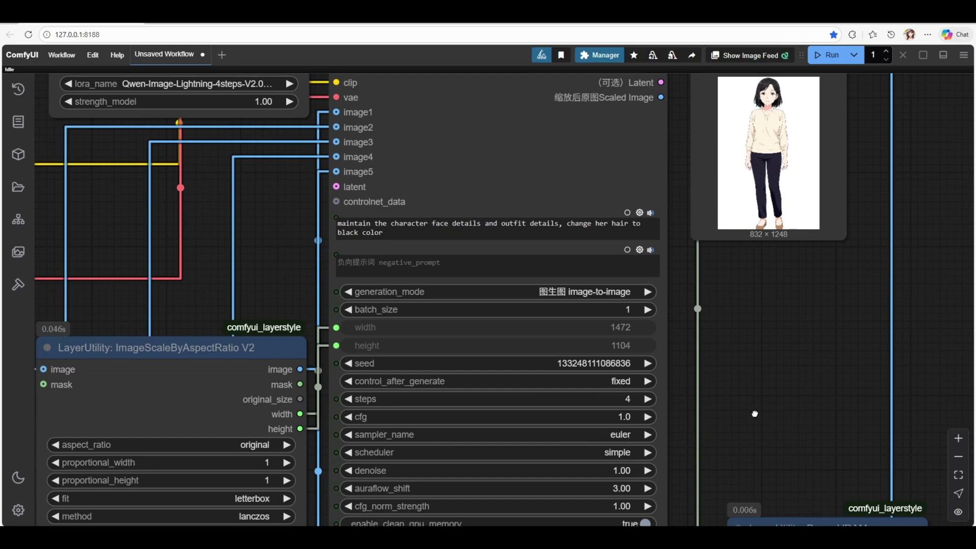
scroll(776, 317, up, 2)
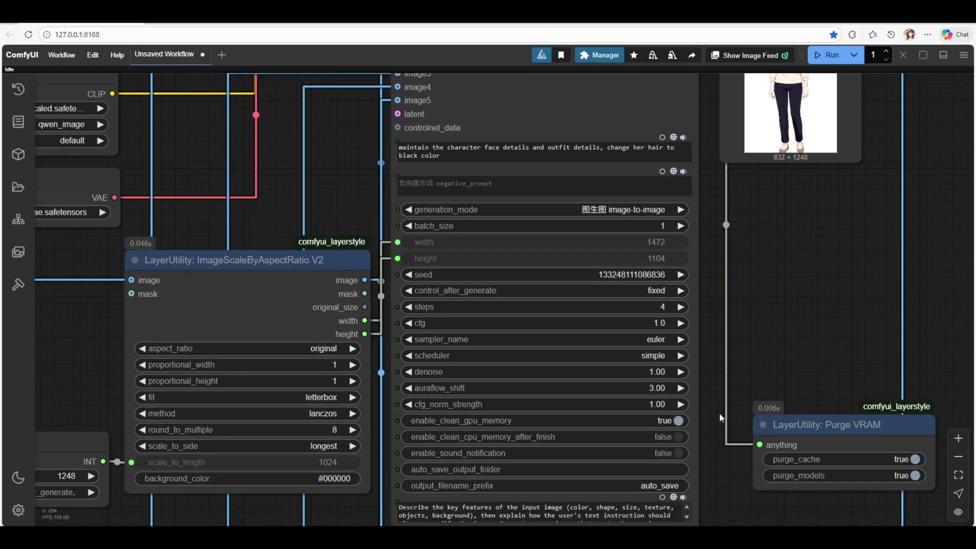
scroll(220, 304, down, 3)
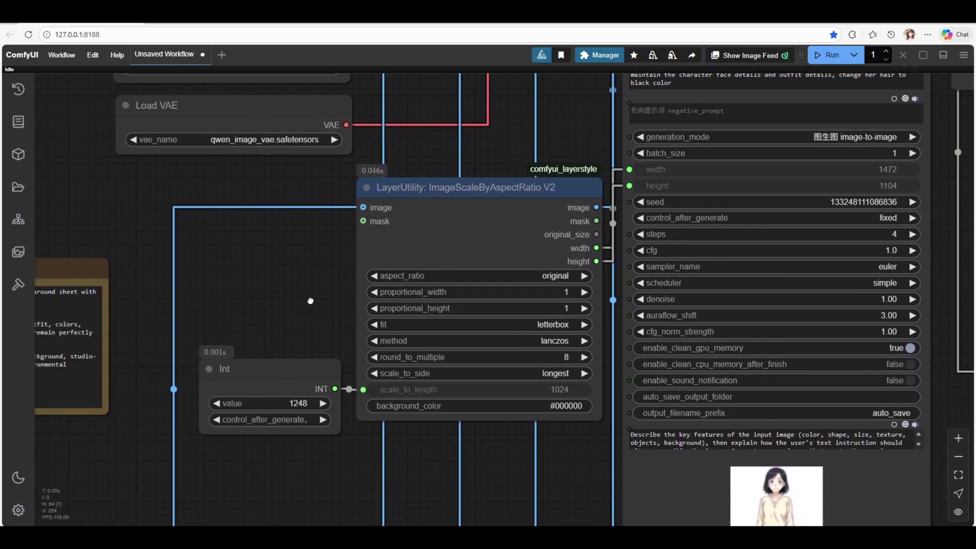
scroll(310, 300, up, 1)
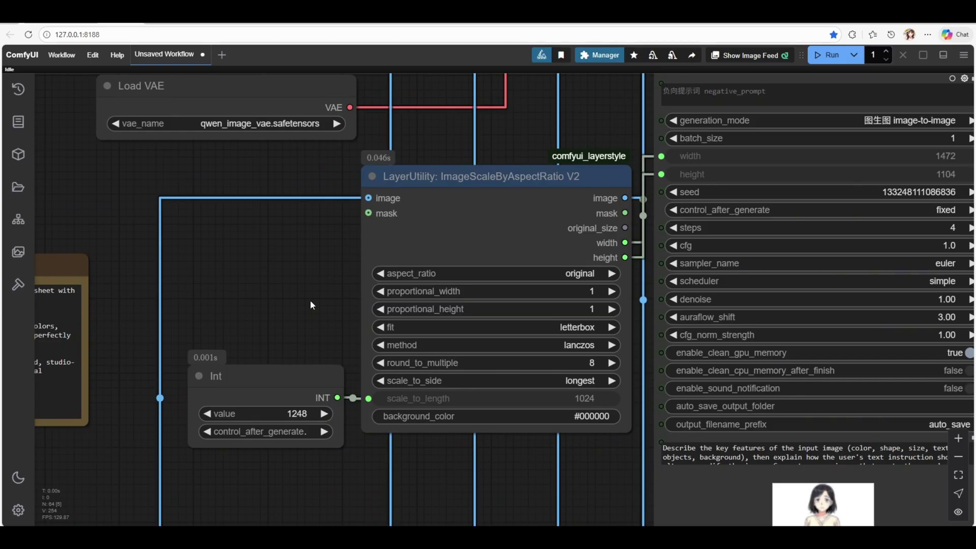
mouse_move(310, 301)
mouse_down()
mouse_move(457, 166)
mouse_move(593, 142)
mouse_up()
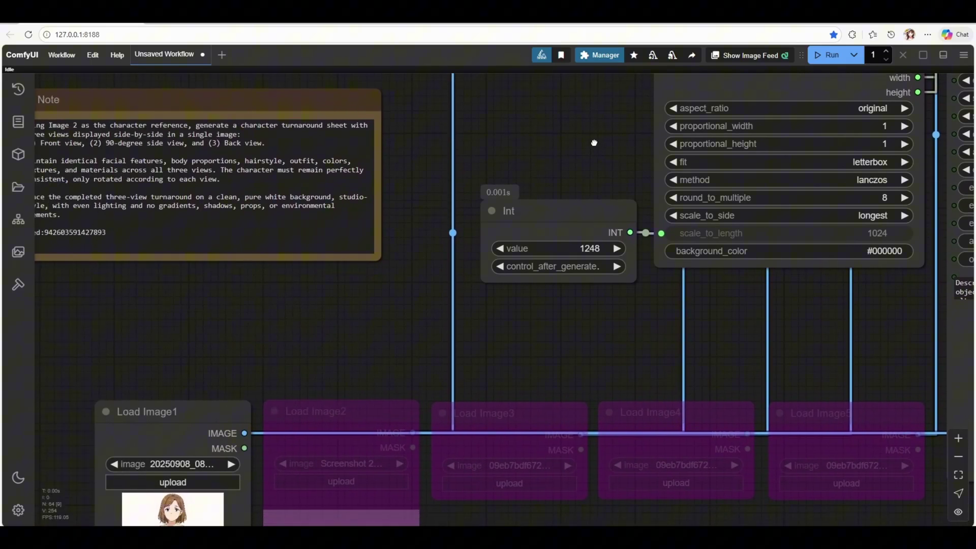
scroll(530, 301, down, 1)
scroll(524, 309, down, 1)
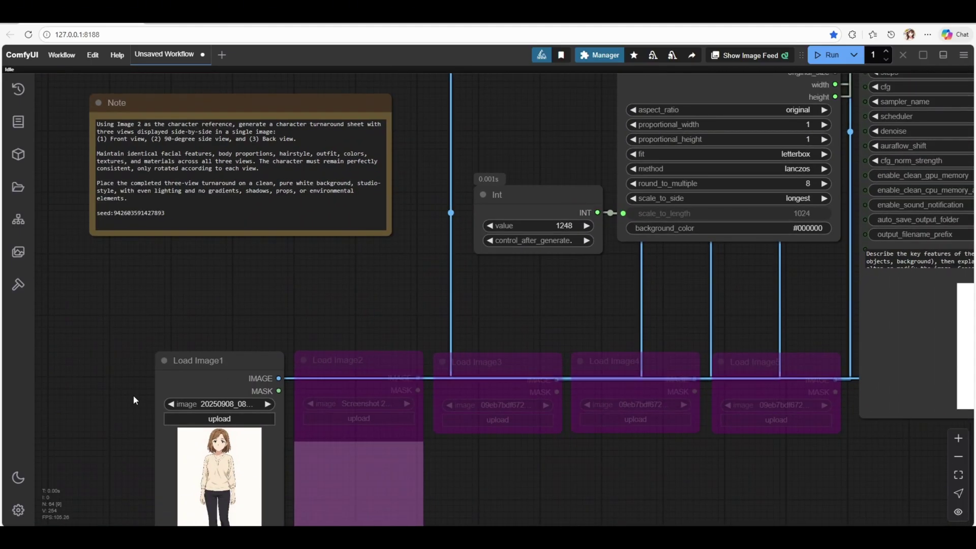
scroll(512, 343, right, 5)
scroll(511, 343, up, 3)
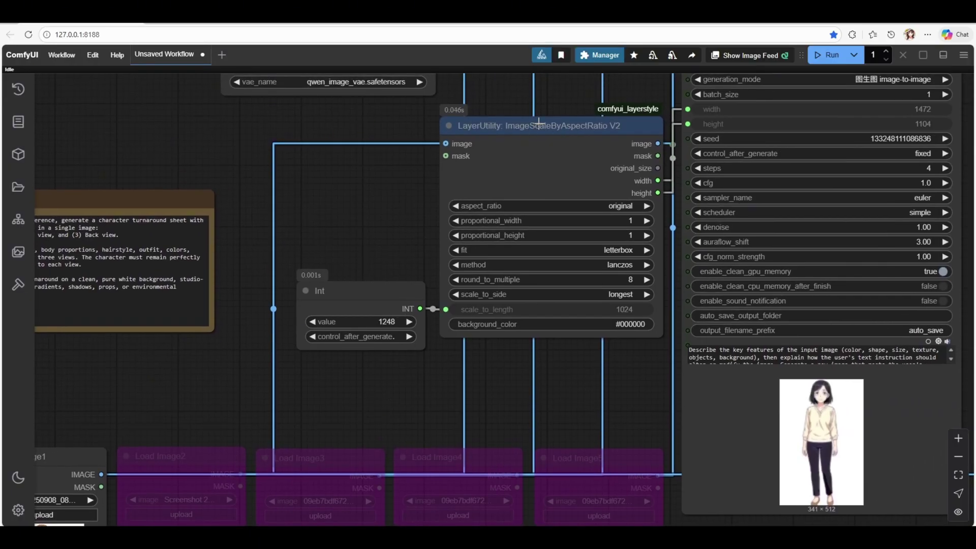
scroll(466, 149, right, 3)
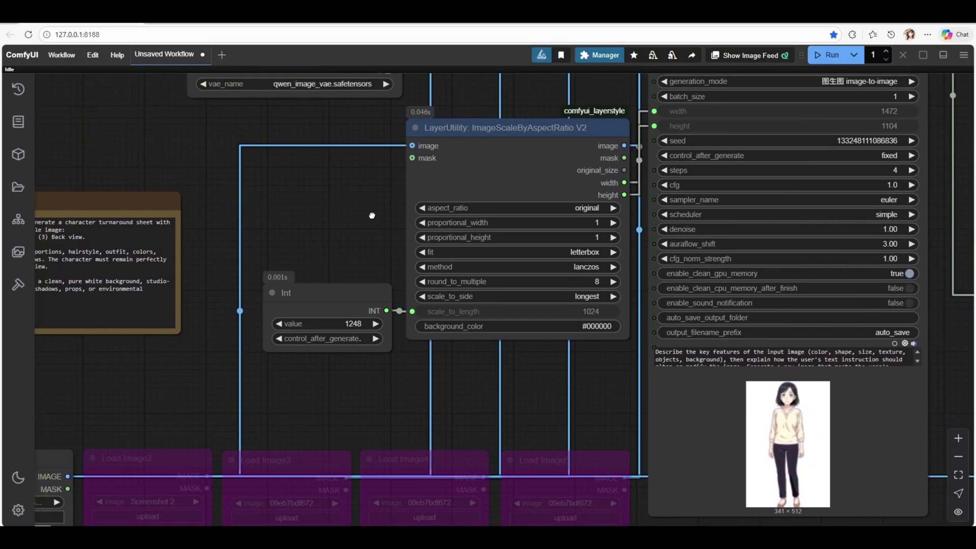
scroll(465, 160, left, 5)
scroll(465, 161, down, 3)
scroll(463, 168, down, 1)
scroll(462, 174, left, 3)
scroll(483, 163, down, 1)
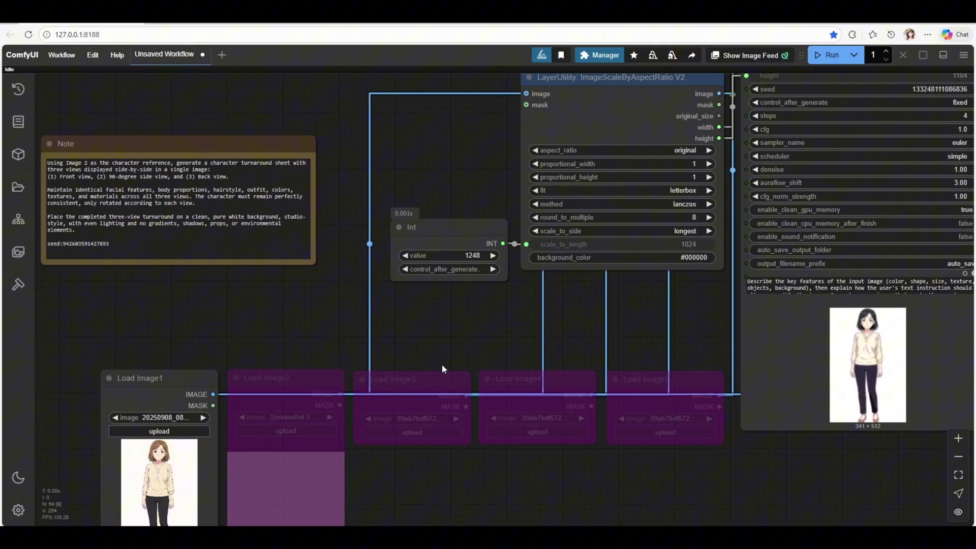
scroll(648, 328, up, 2)
scroll(648, 329, right, 1)
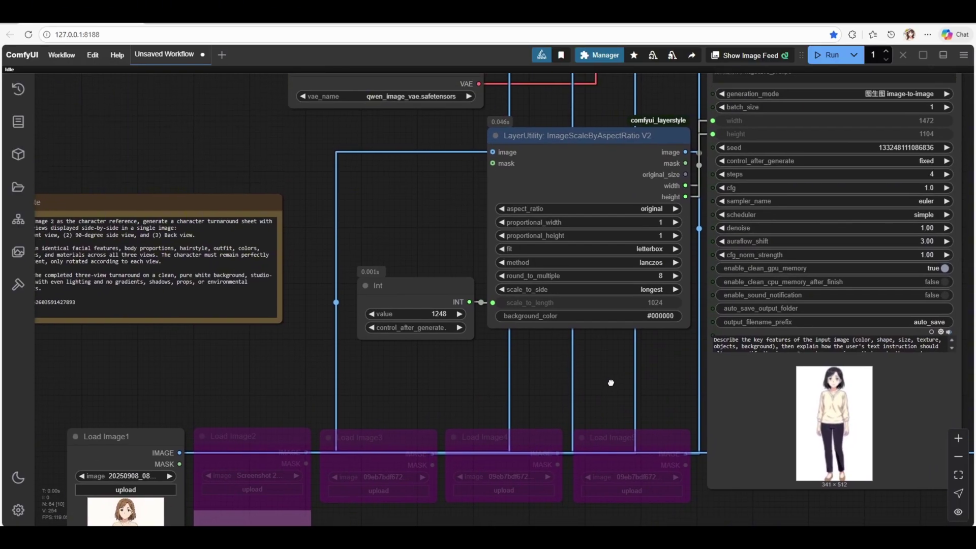
scroll(610, 382, up, 3)
scroll(584, 399, right, 1)
drag(620, 189, 611, 227)
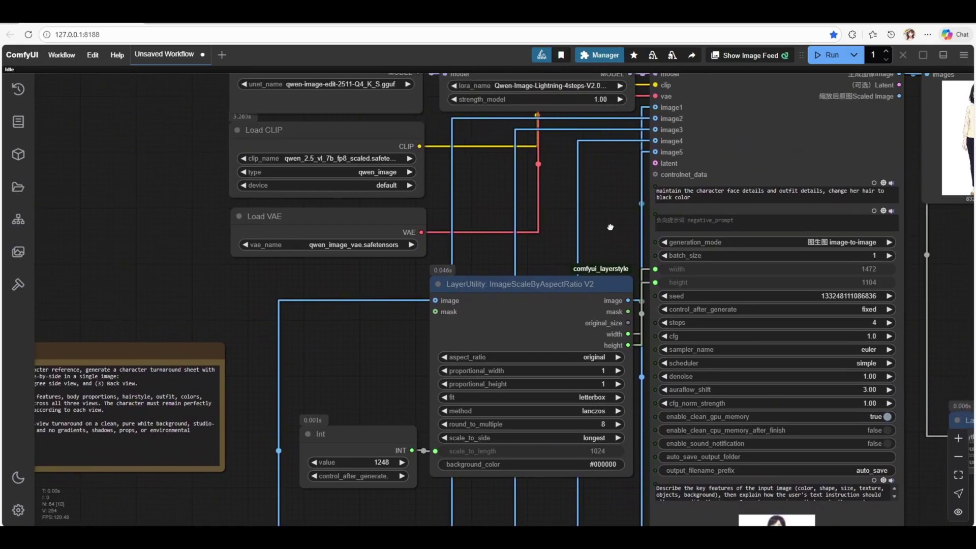
drag(395, 368, 383, 281)
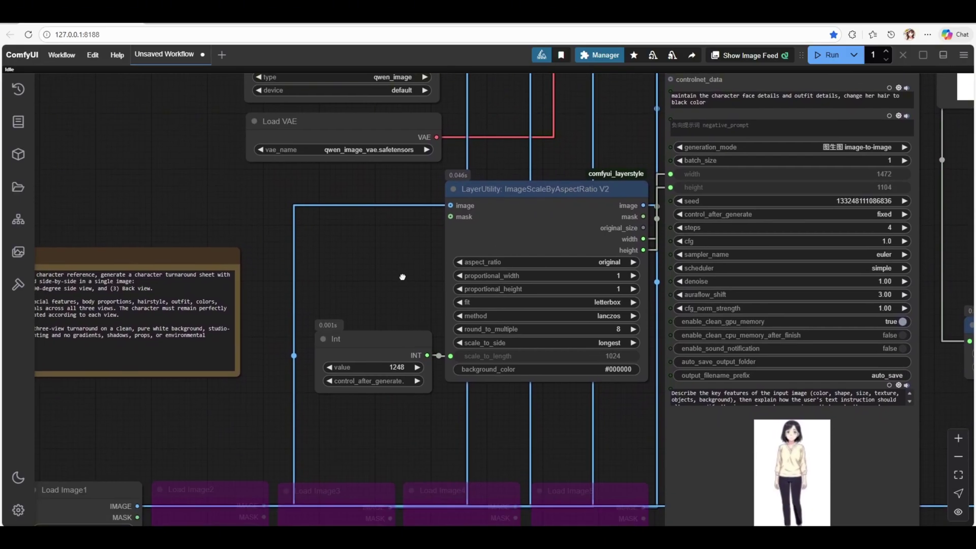
scroll(384, 281, up, 2)
scroll(384, 281, up, 1)
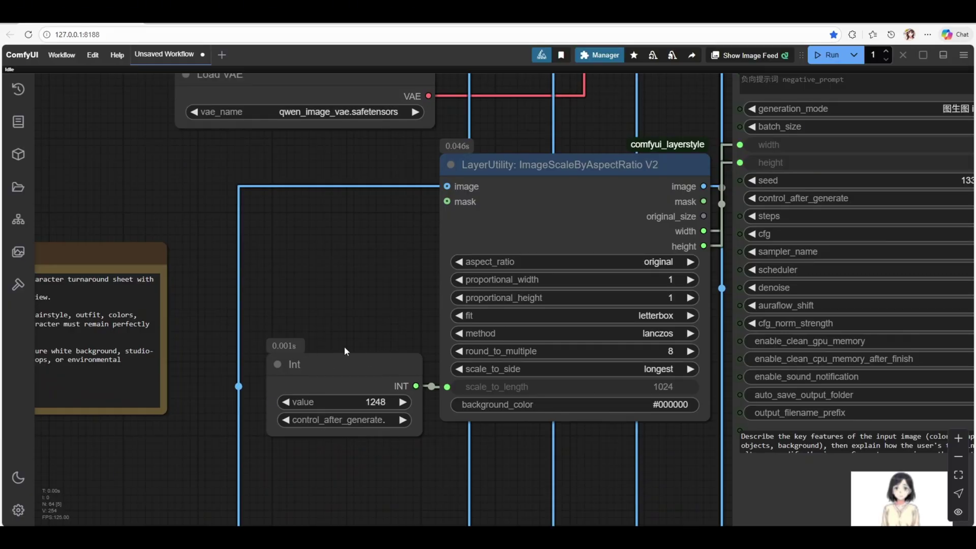
drag(366, 287, 403, 413)
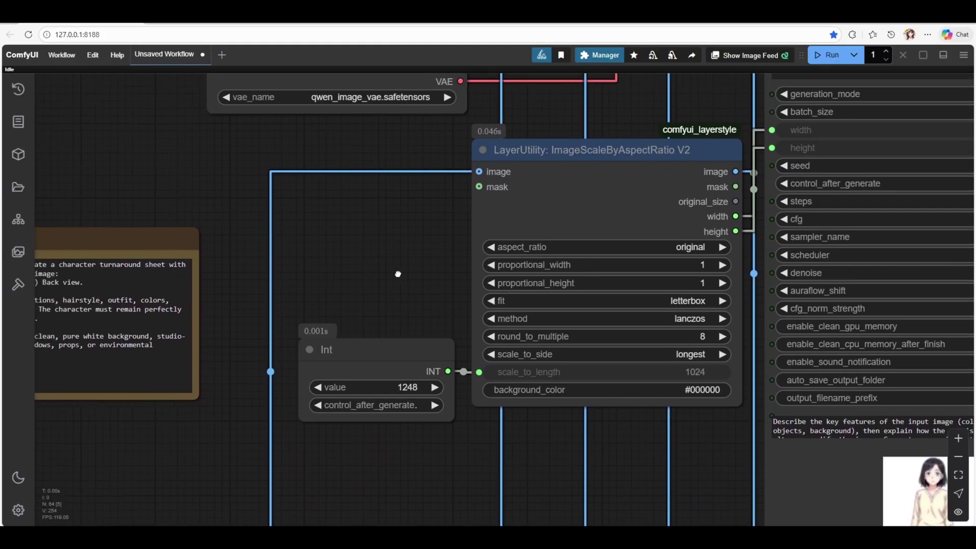
scroll(404, 413, down, 4)
scroll(252, 371, up, 3)
scroll(283, 370, up, 4)
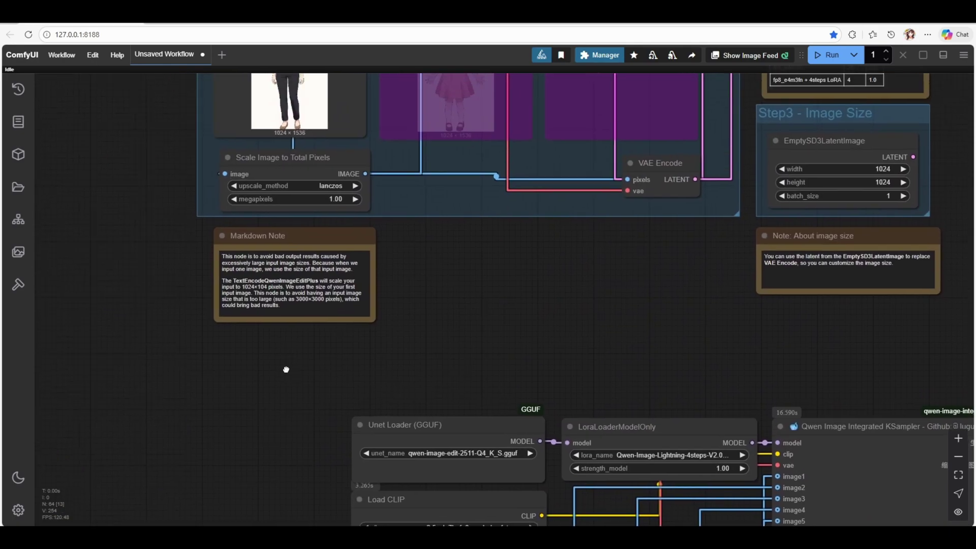
scroll(290, 372, up, 2)
scroll(291, 372, down, 3)
scroll(351, 421, up, 6)
scroll(333, 425, up, 1)
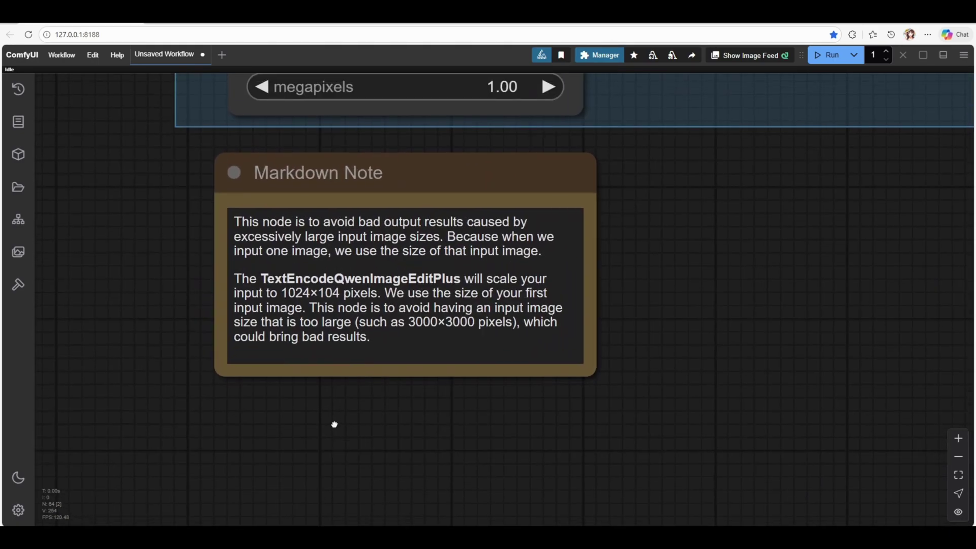
scroll(331, 451, up, 1)
scroll(330, 452, up, 1)
scroll(324, 451, up, 3)
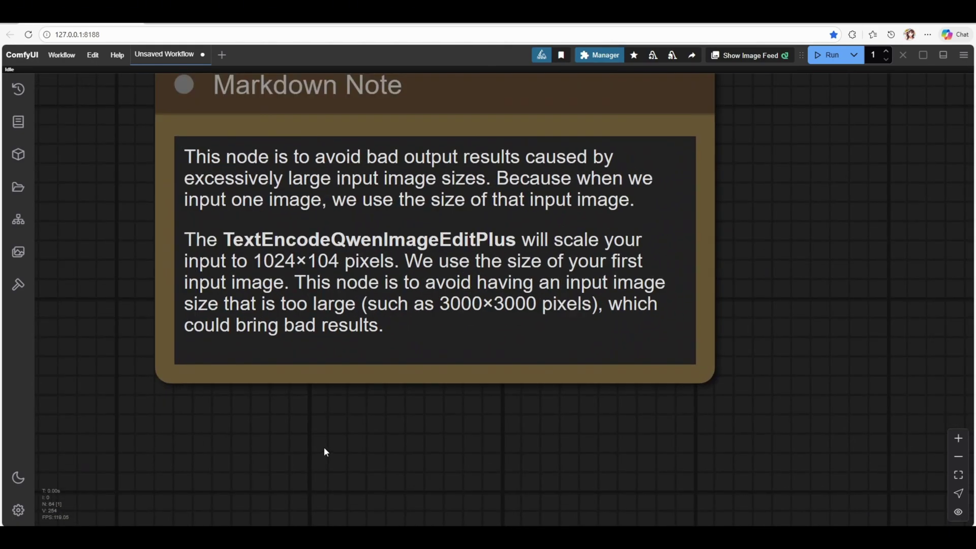
Enlarge the Markdown Note and pan to bring the Int node and image loaders into view
drag(324, 451, 319, 508)
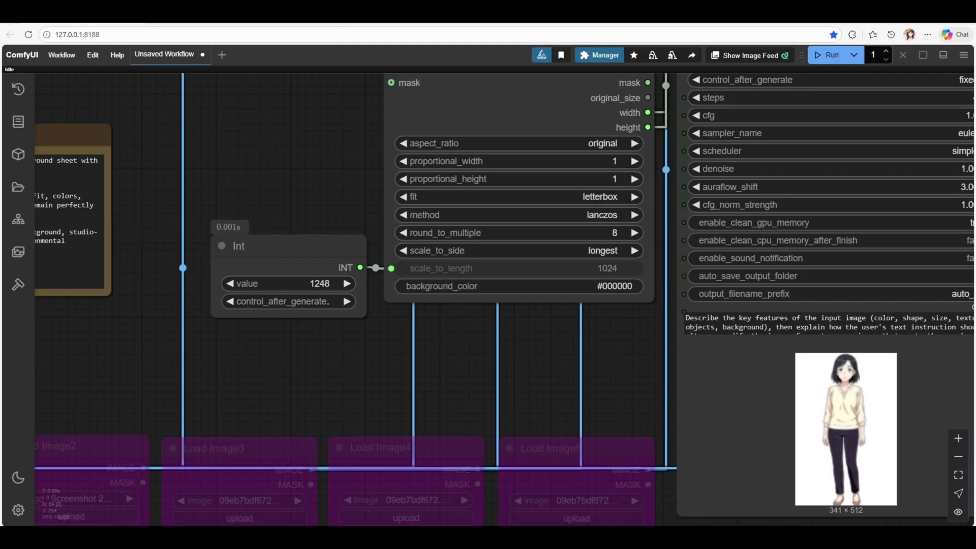
mouse_move(210, 311)
mouse_down()
mouse_move(404, 258)
mouse_move(546, 151)
mouse_move(560, 253)
mouse_up()
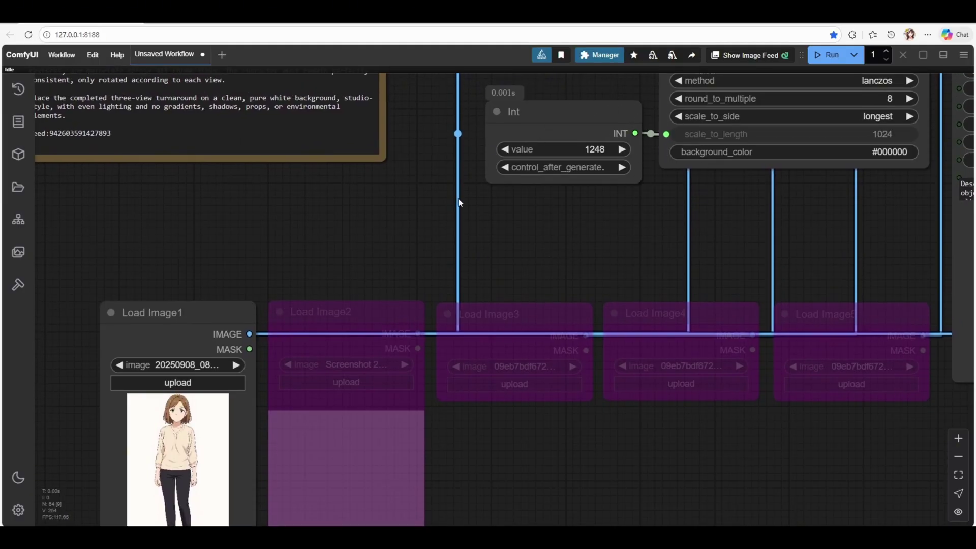
drag(323, 255, 375, 112)
drag(318, 425, 539, 455)
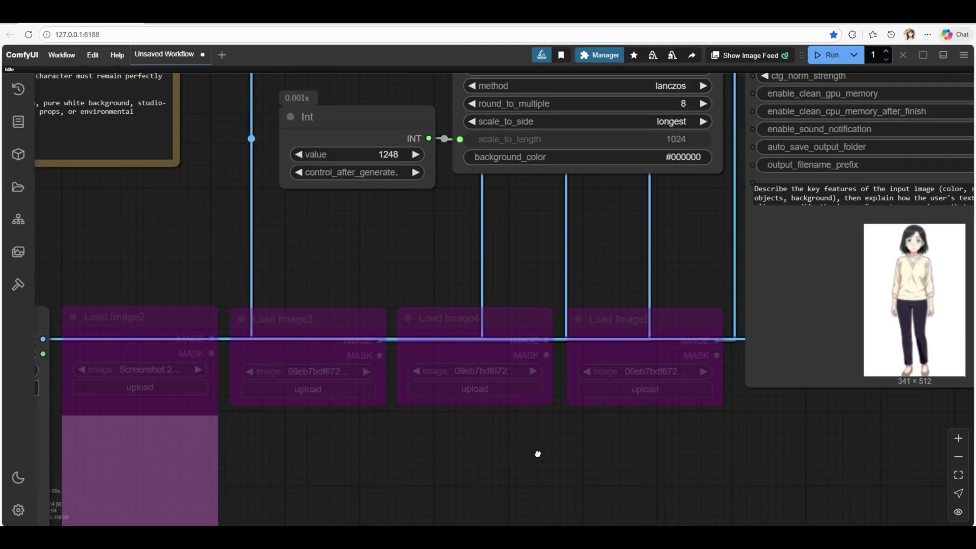
scroll(752, 393, up, 3)
scroll(574, 400, up, 3)
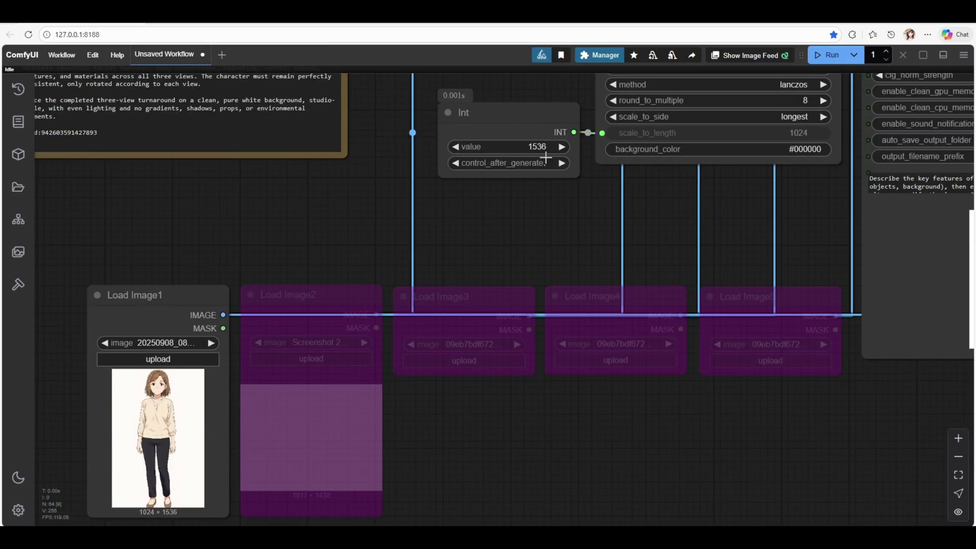
scroll(811, 181, right, 5)
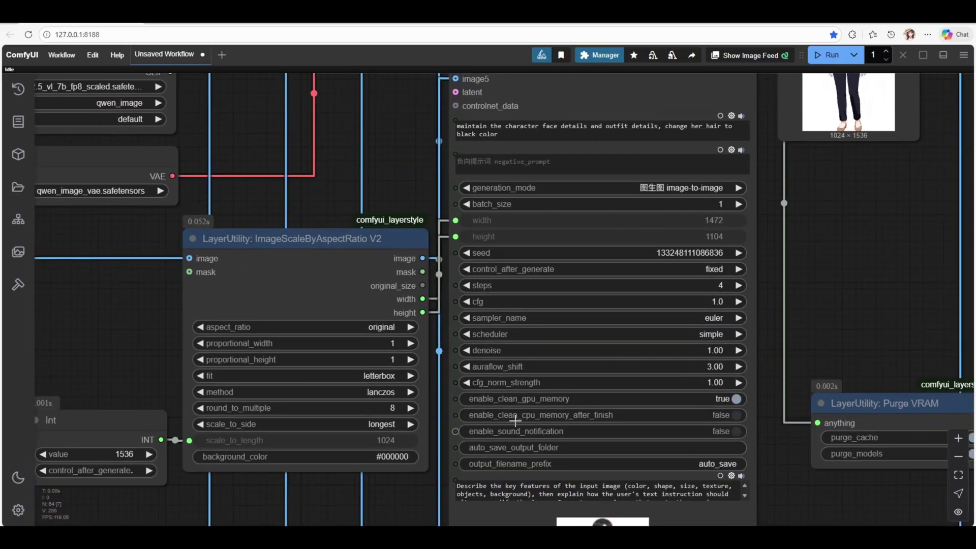
scroll(660, 377, right, 3)
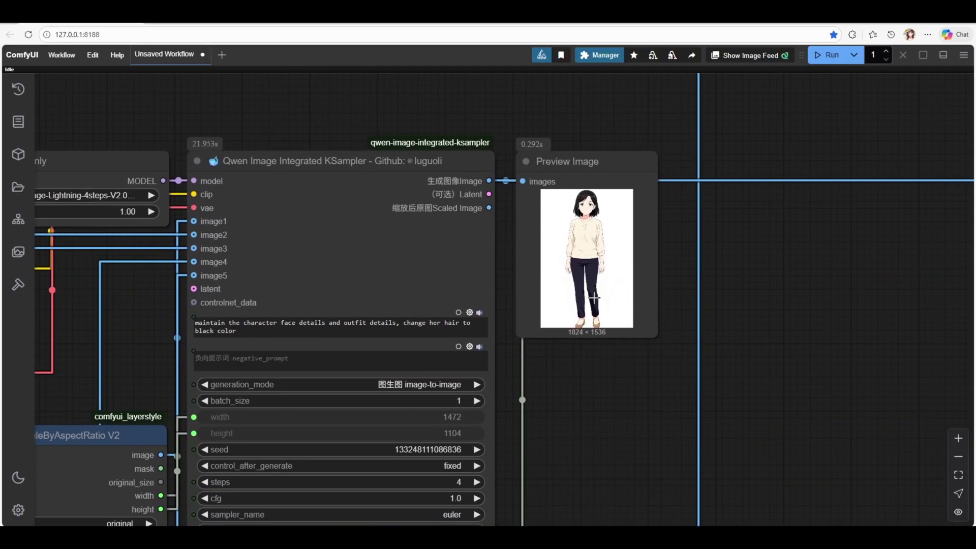
scroll(615, 407, down, 5)
scroll(648, 290, down, 1)
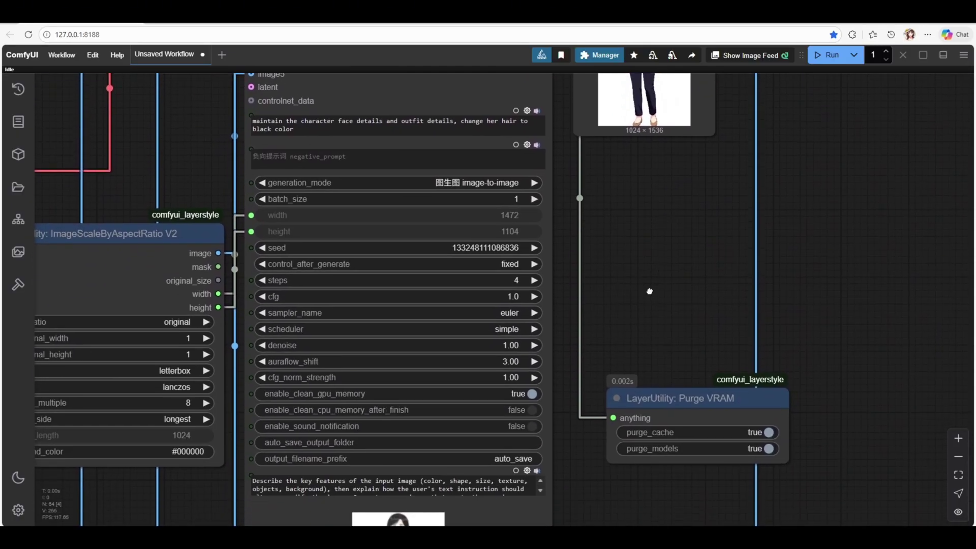
scroll(739, 178, down, 3)
scroll(728, 188, down, 2)
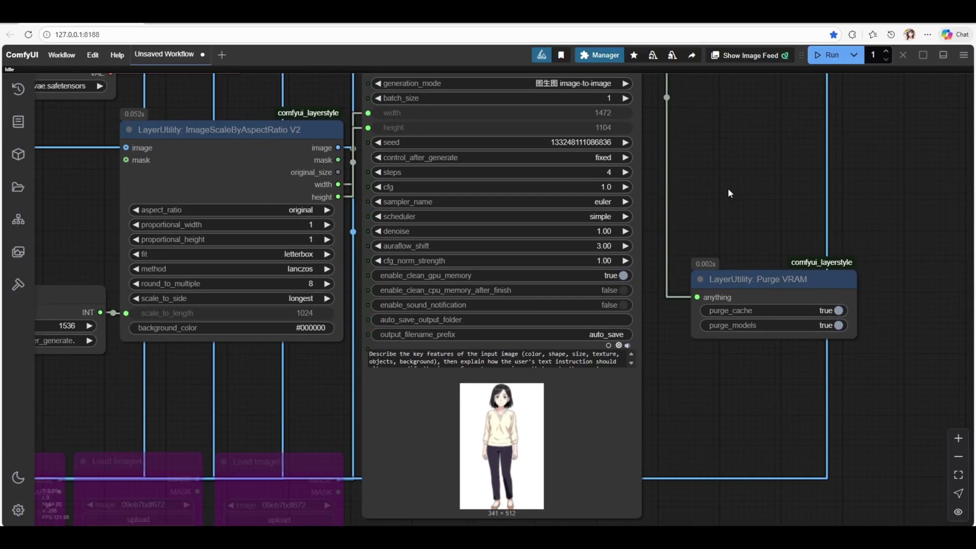
drag(673, 399, 739, 435)
scroll(685, 405, down, 2)
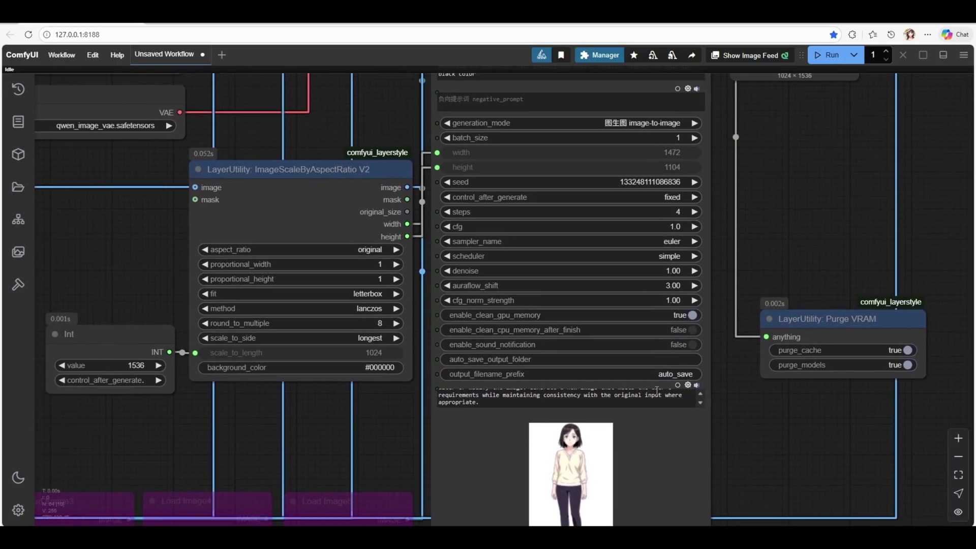
scroll(671, 393, up, 2)
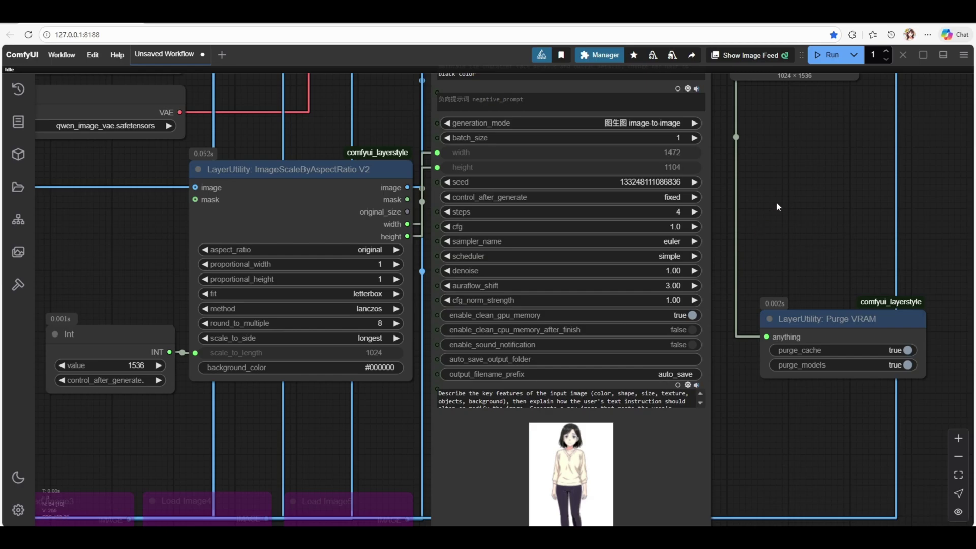
scroll(776, 201, down, 5)
Re-enable the second image loader and set the output aspect ratio to 4:3
key(.)
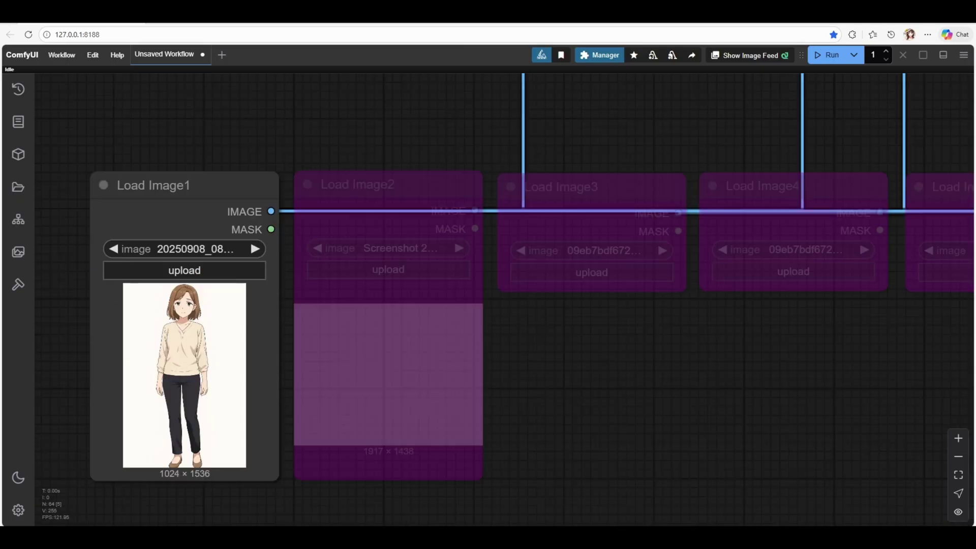
click(397, 245)
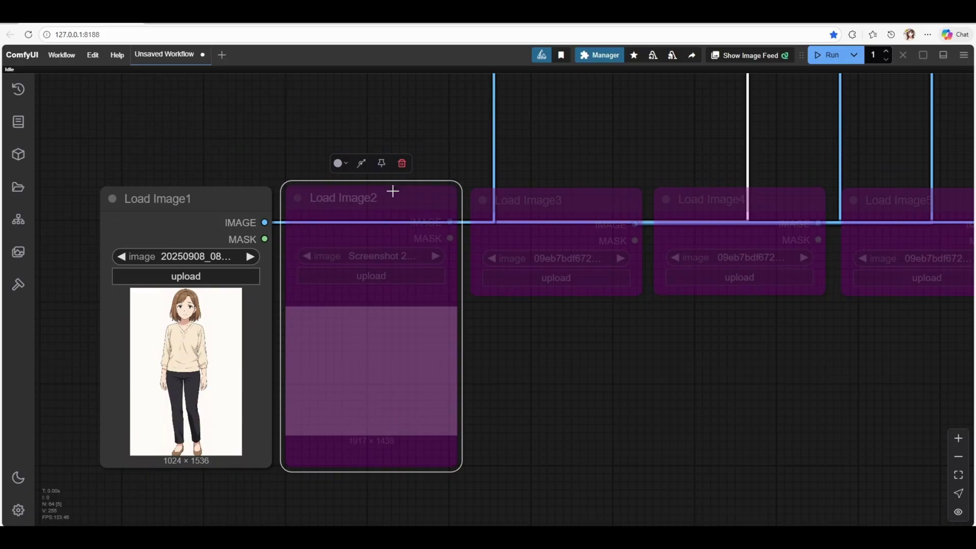
click(362, 163)
scroll(399, 162, up, 5)
scroll(523, 290, up, 5)
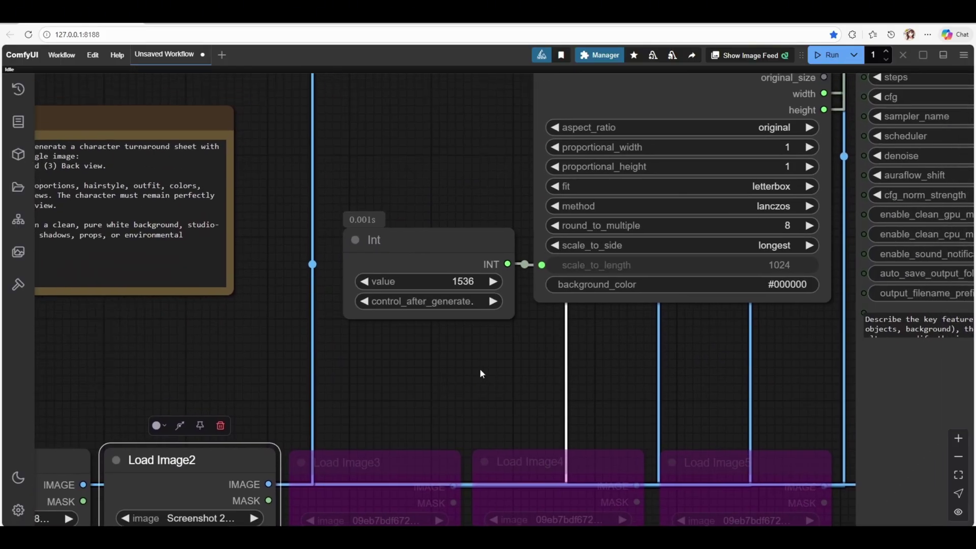
scroll(480, 368, up, 5)
scroll(358, 421, up, 3)
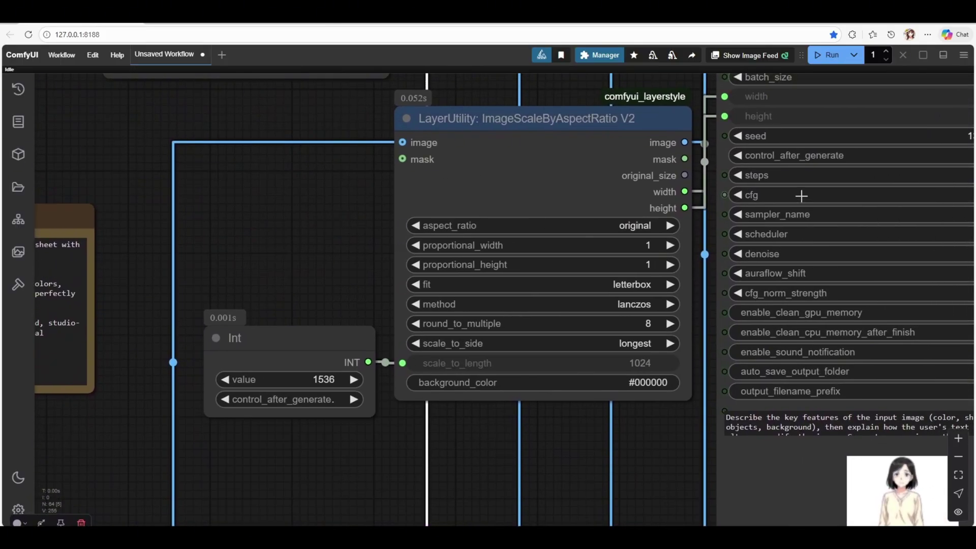
click(648, 226)
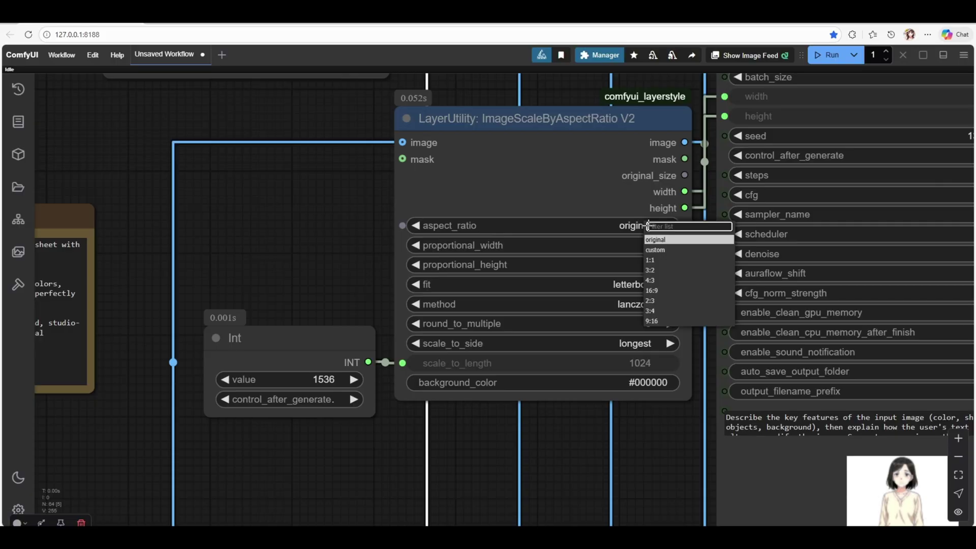
click(652, 280)
scroll(579, 320, down, 5)
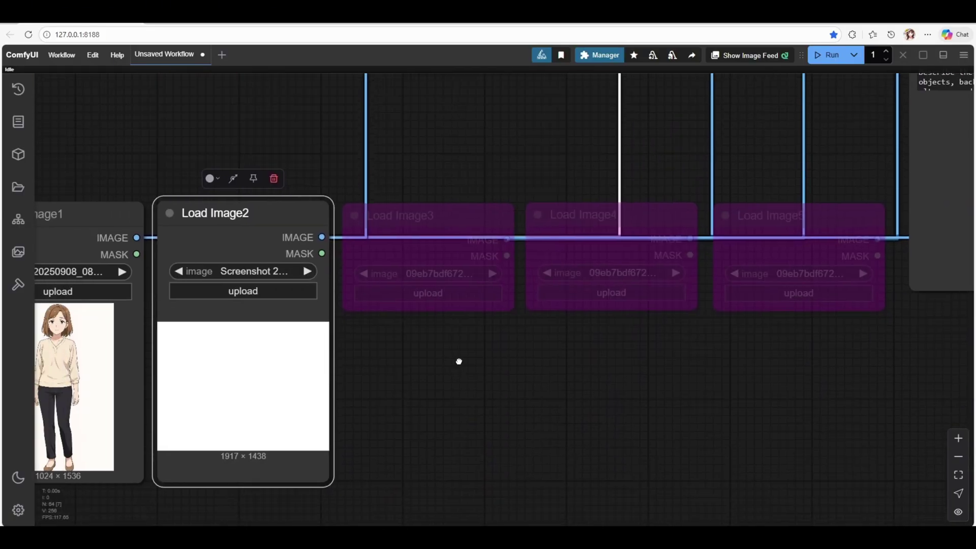
scroll(397, 267, left, 3)
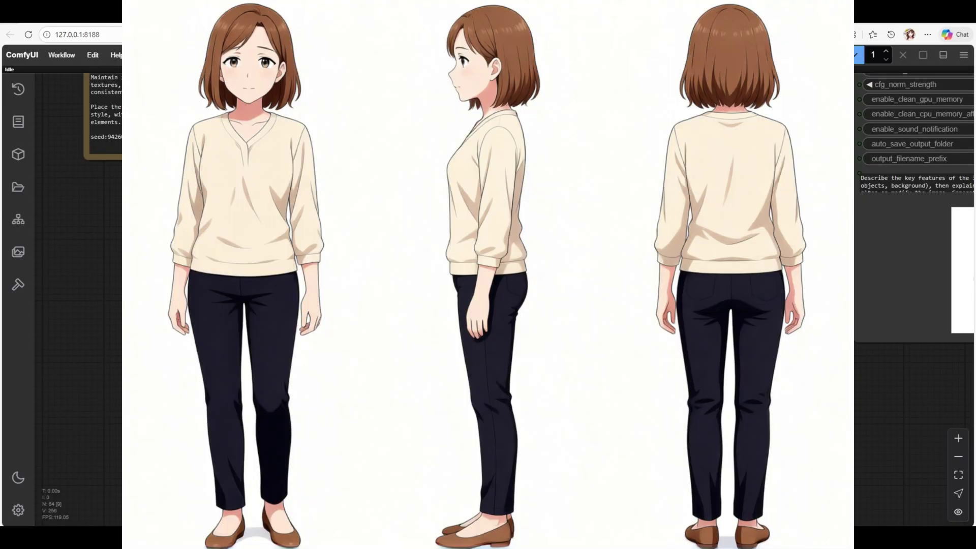
scroll(489, 275, down, 5)
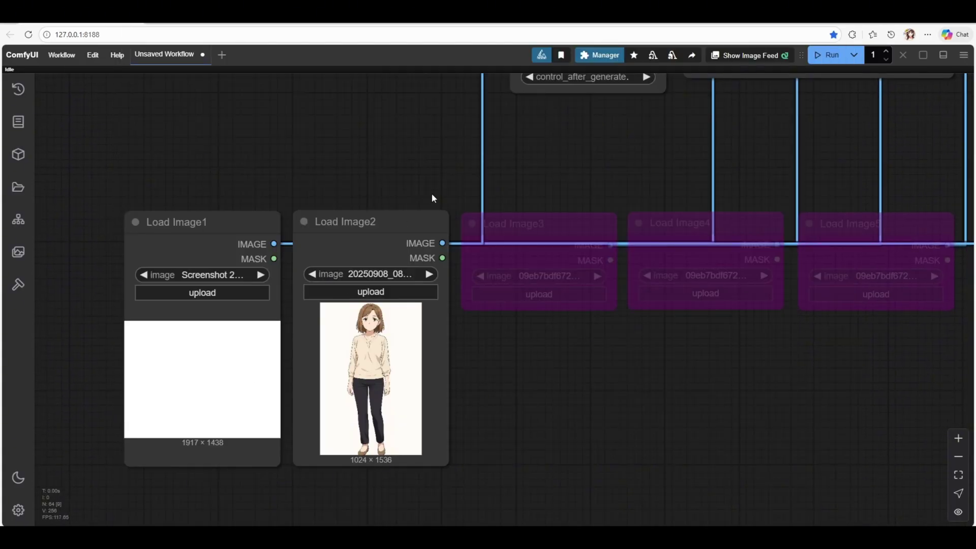
Switch the ImageScaleByAspectRatio V2 aspect ratio back to 'original'
drag(432, 193, 363, 205)
scroll(363, 204, down, 3)
drag(458, 183, 417, 299)
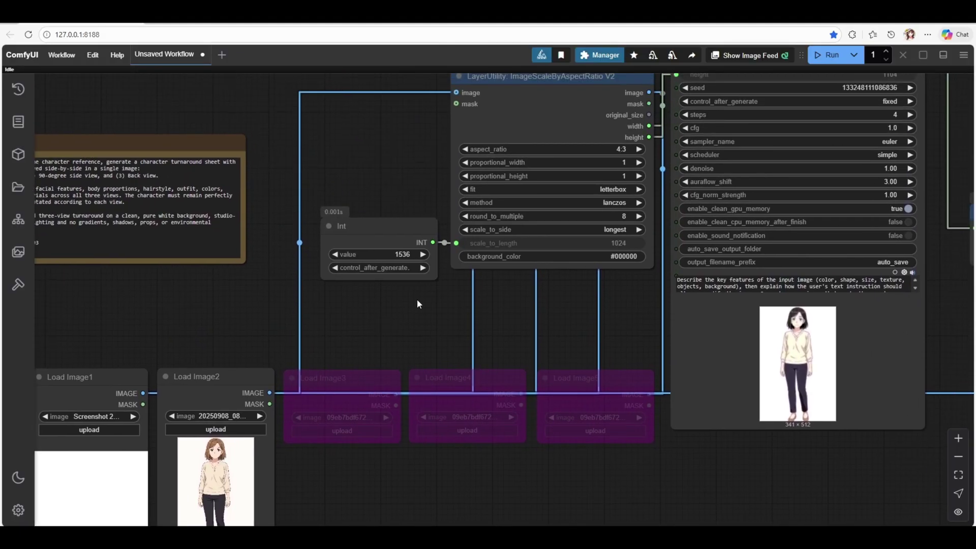
click(622, 150)
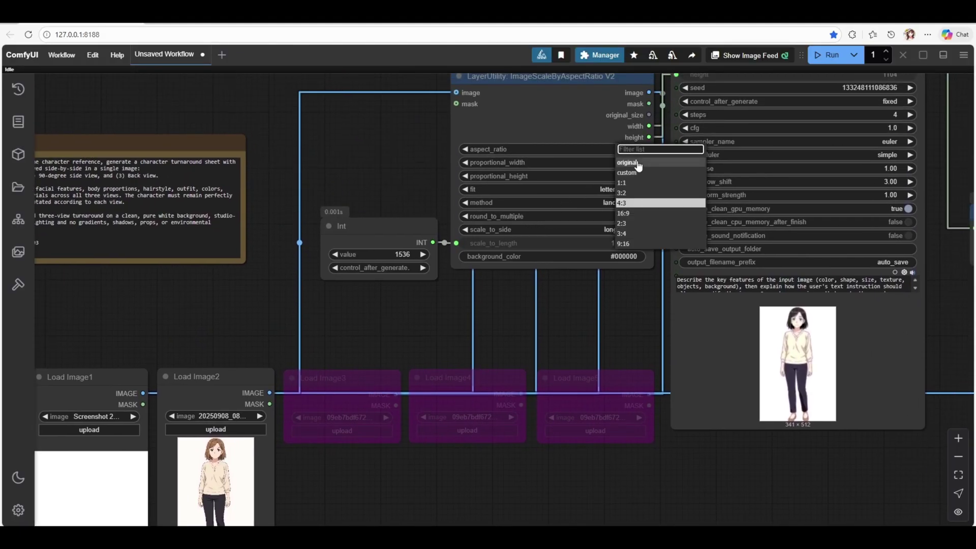
click(632, 152)
scroll(529, 277, down, 3)
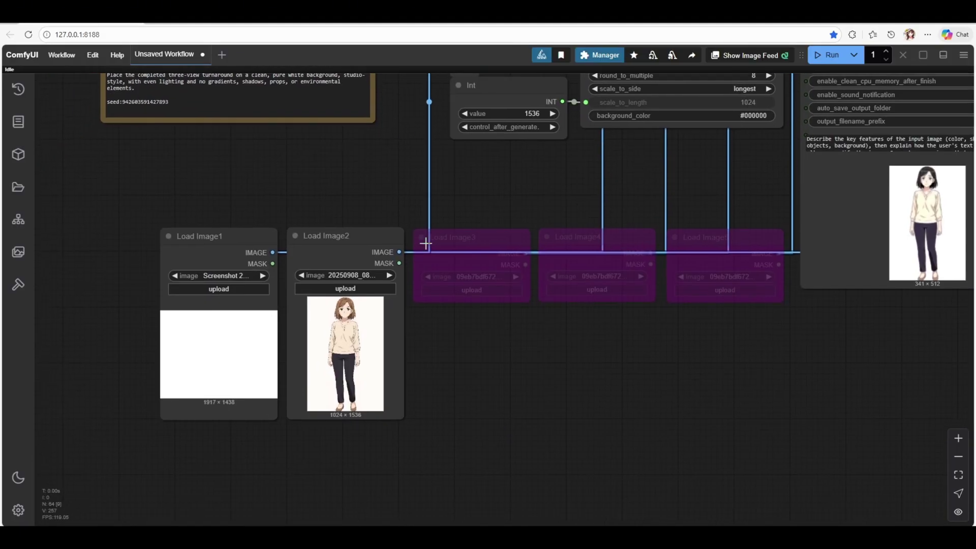
scroll(424, 244, up, 2)
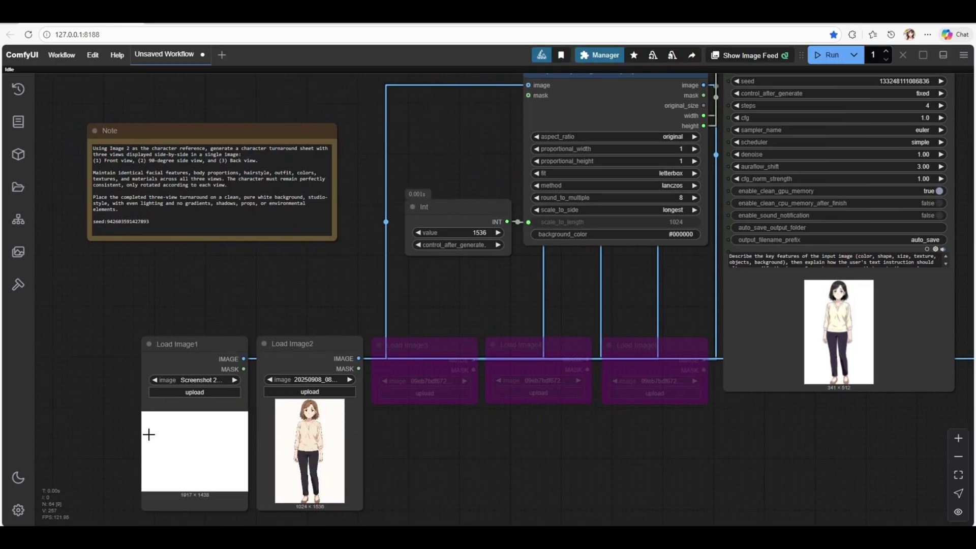
Pan the graph from the scaling node back to the two image loaders
drag(493, 287, 442, 348)
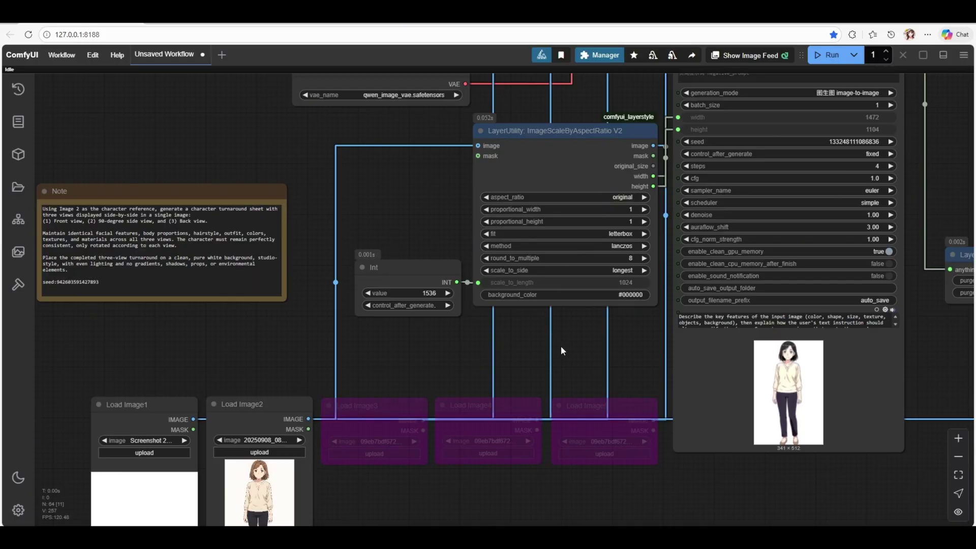
drag(516, 353, 516, 344)
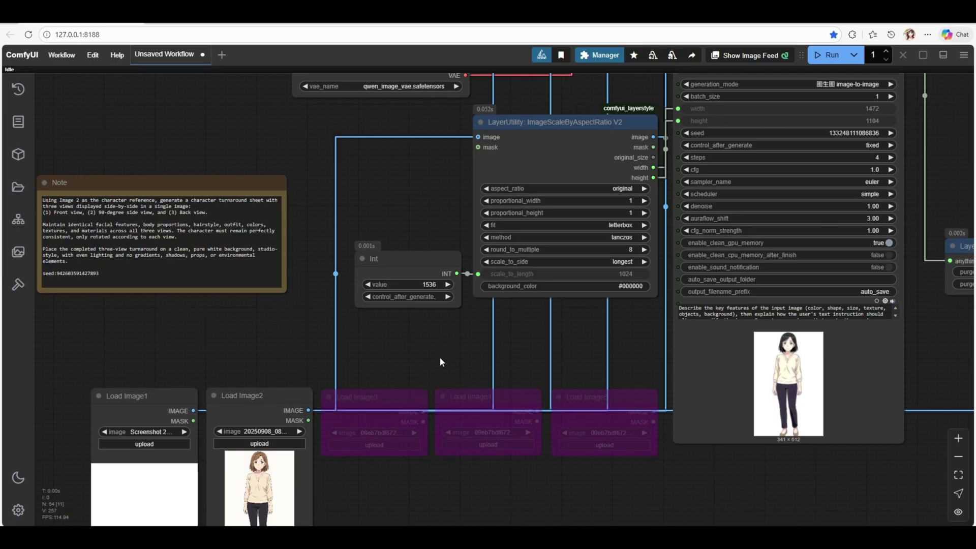
drag(442, 358, 488, 285)
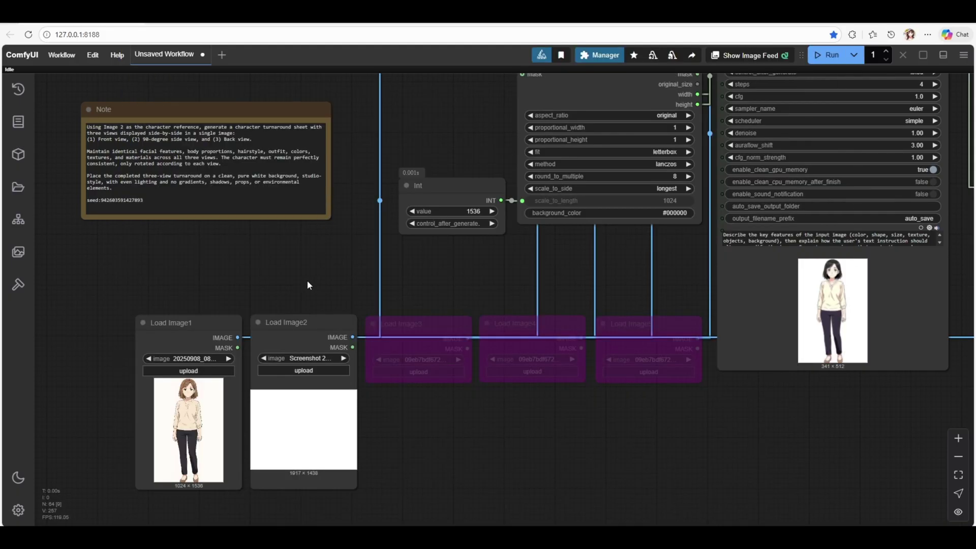
Bypass the white background loader, Load Image2
click(295, 324)
click(289, 295)
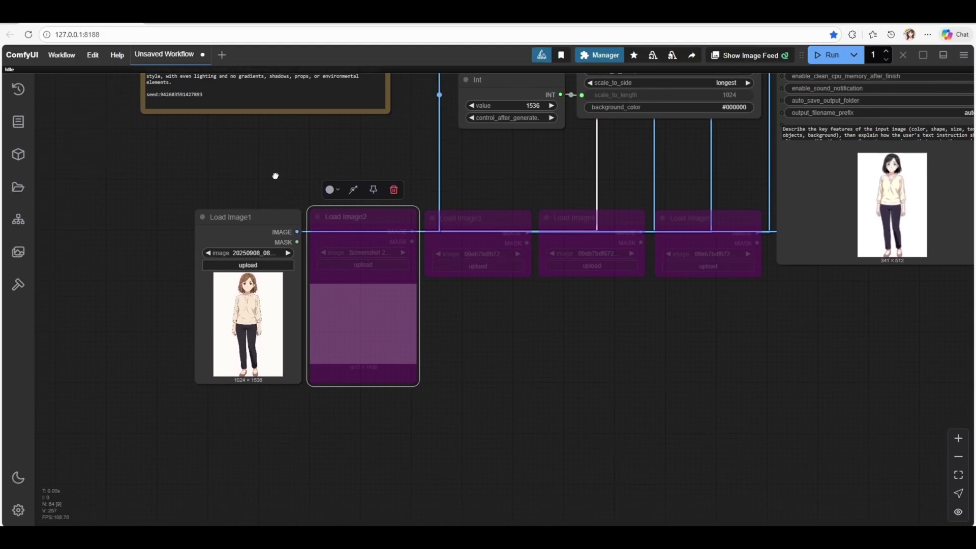
scroll(276, 175, up, 3)
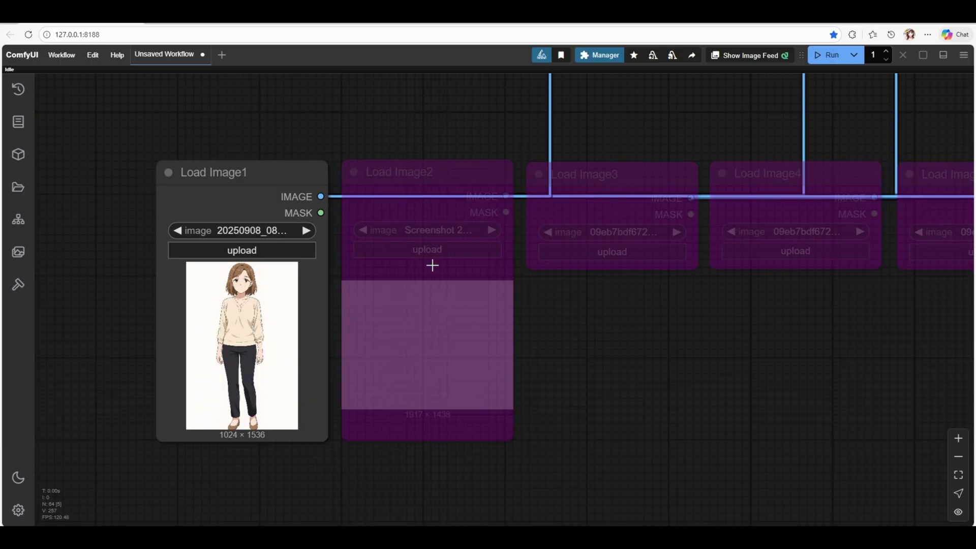
scroll(387, 196, down, 3)
drag(488, 228, 407, 304)
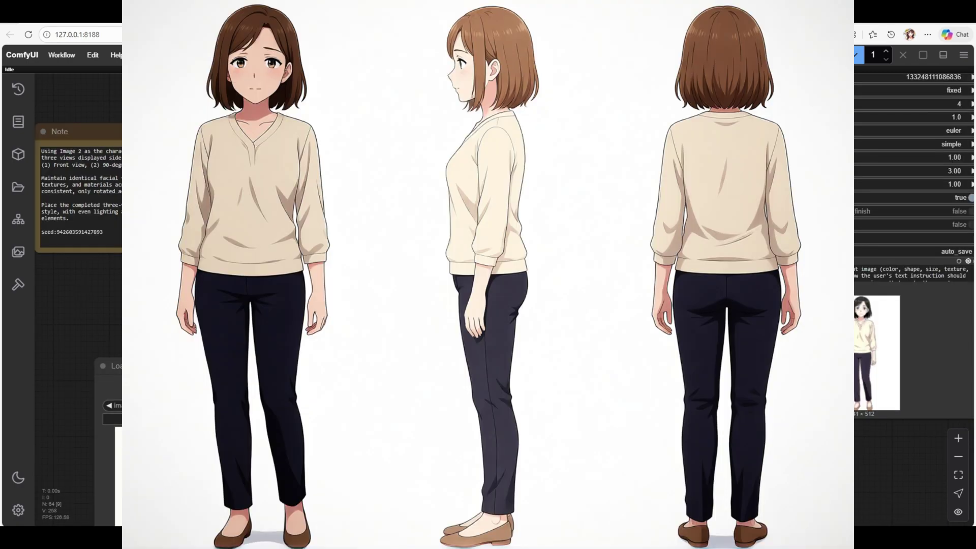
drag(407, 304, 407, 249)
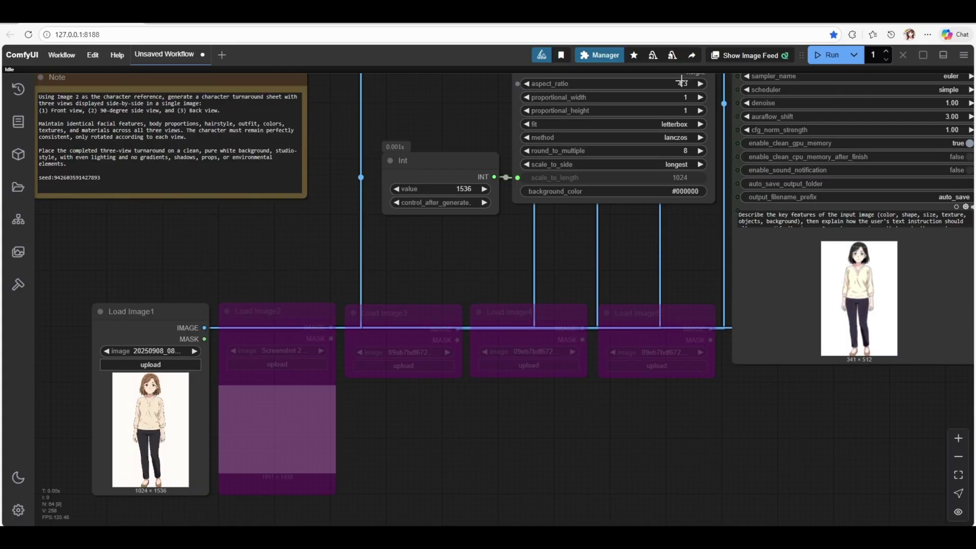
Set the ImageScaleByAspectRatio node's aspect ratio to 4:3
click(679, 83)
drag(591, 245, 572, 279)
click(670, 119)
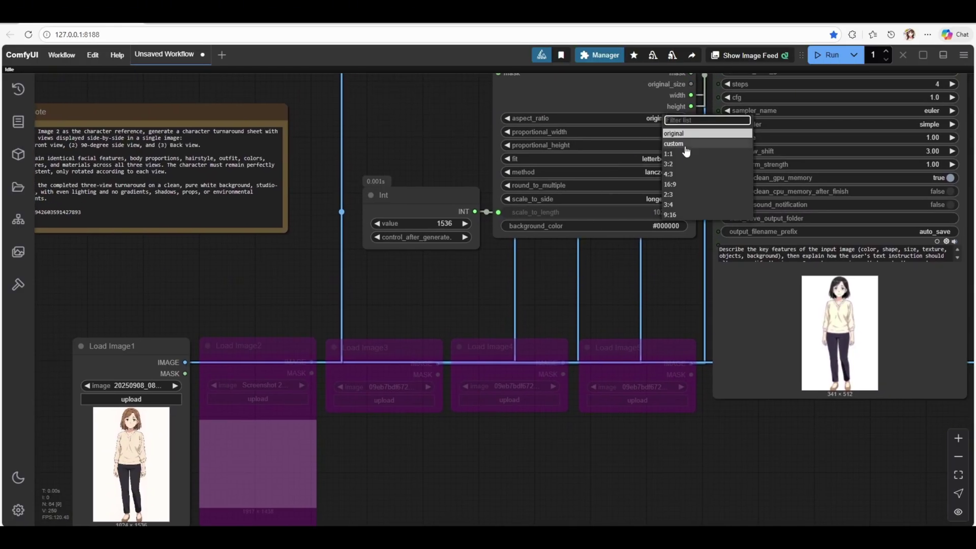
click(685, 165)
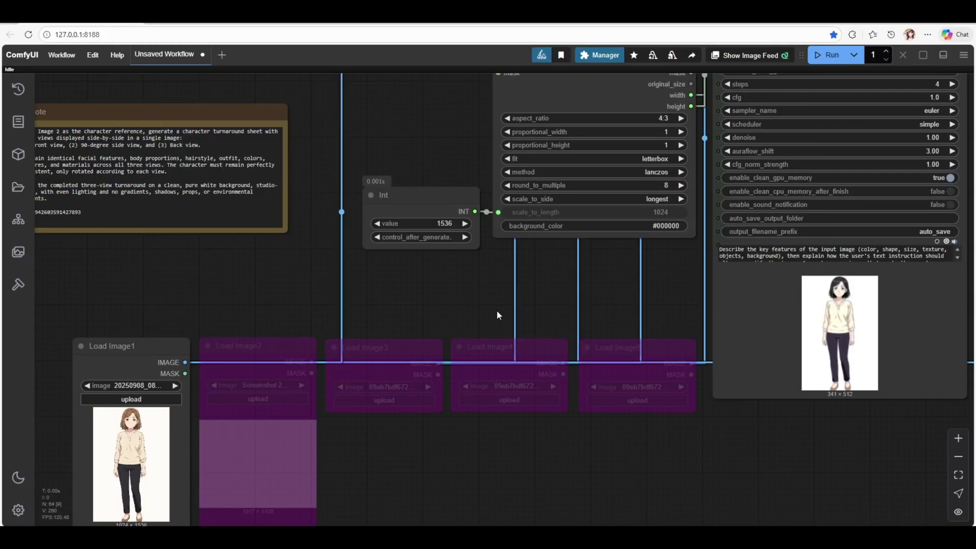
Un-bypass the white background loader, Load Image2, and deselect it
drag(496, 314, 480, 270)
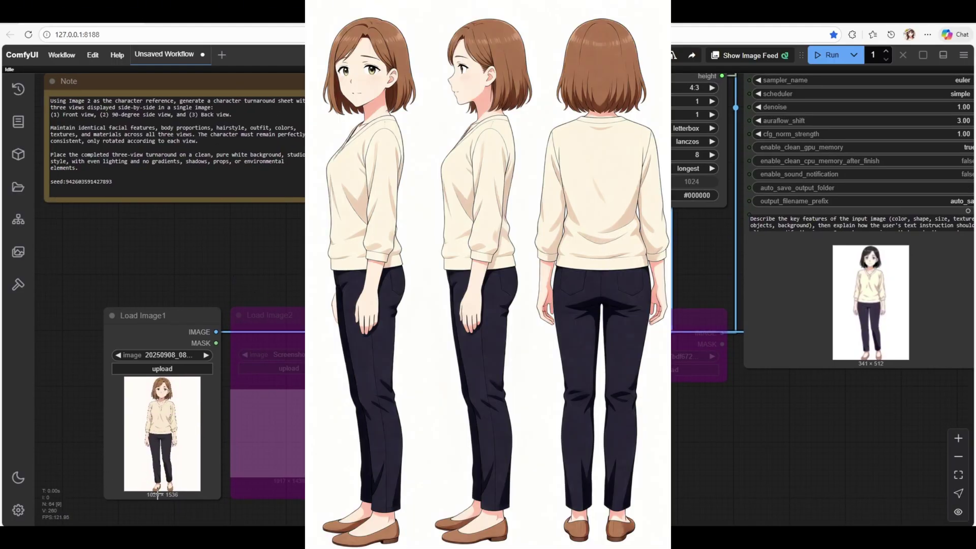
click(270, 315)
click(279, 288)
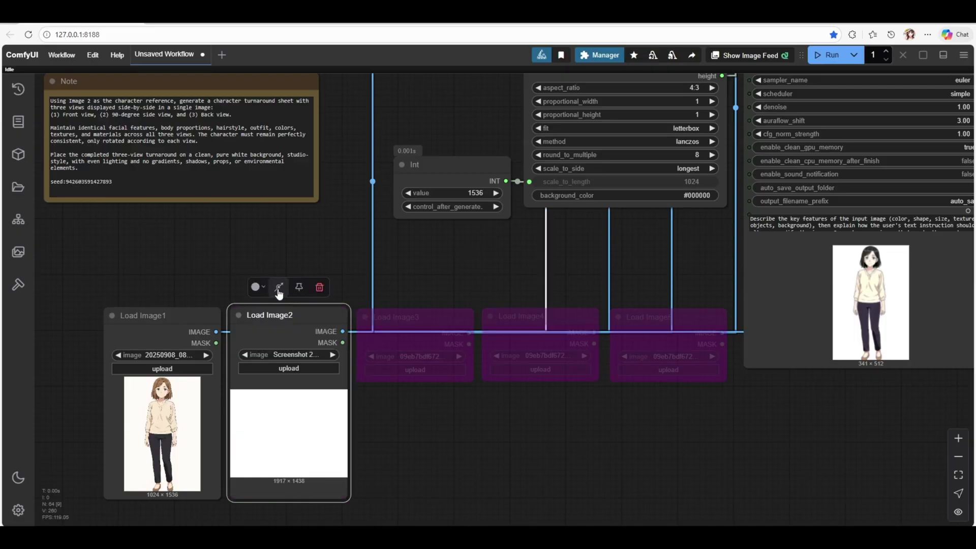
click(349, 270)
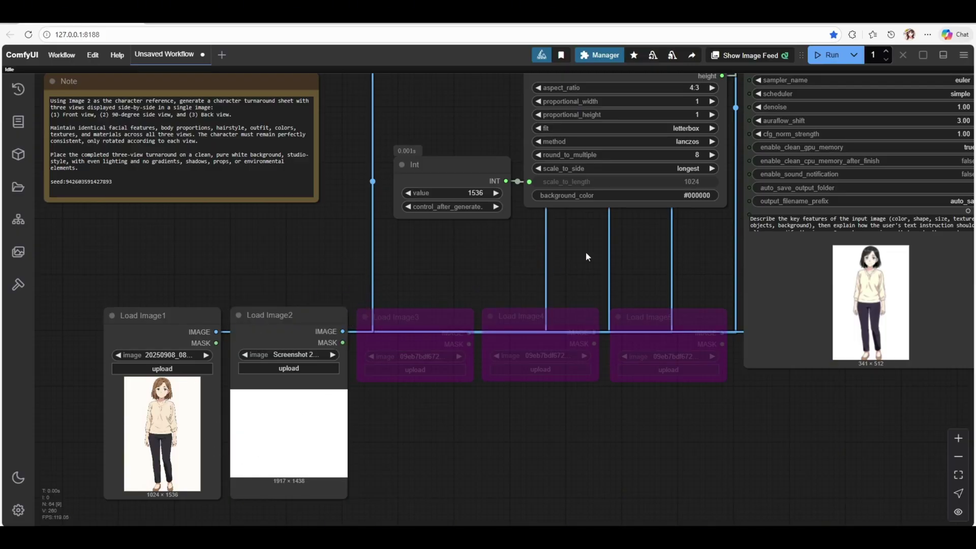
Return the aspect ratio to 'original' and start linking the background image's output
click(697, 88)
click(710, 106)
drag(698, 239, 694, 265)
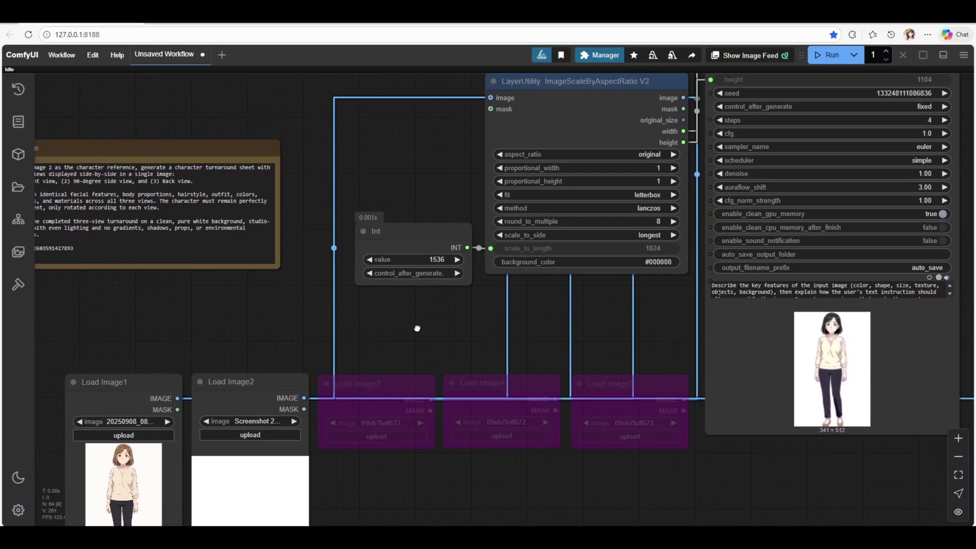
scroll(414, 328, down, 1)
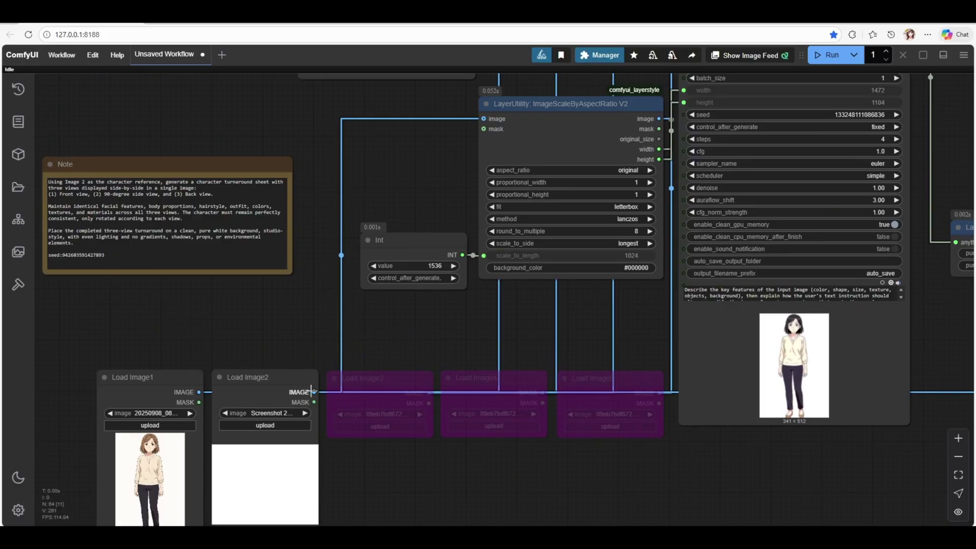
drag(314, 391, 486, 119)
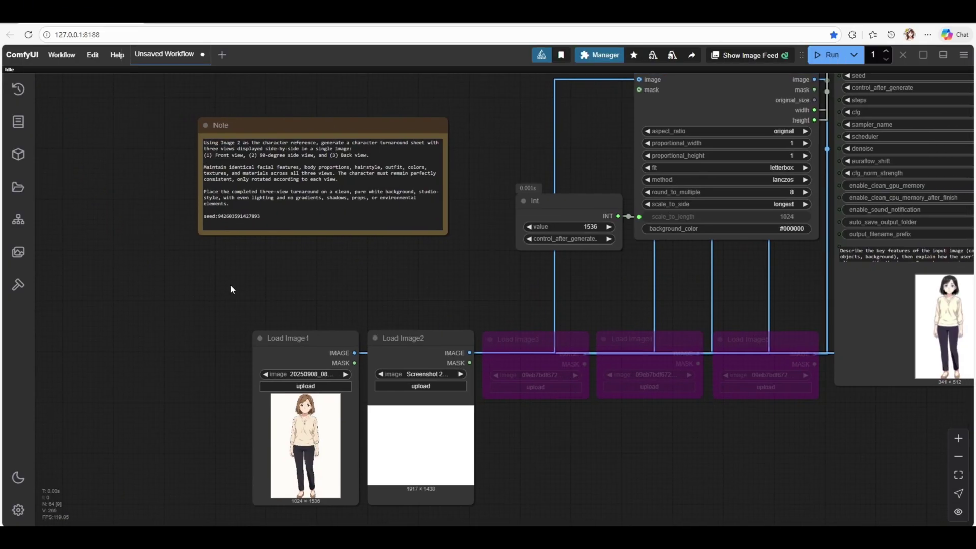
scroll(372, 303, right, 3)
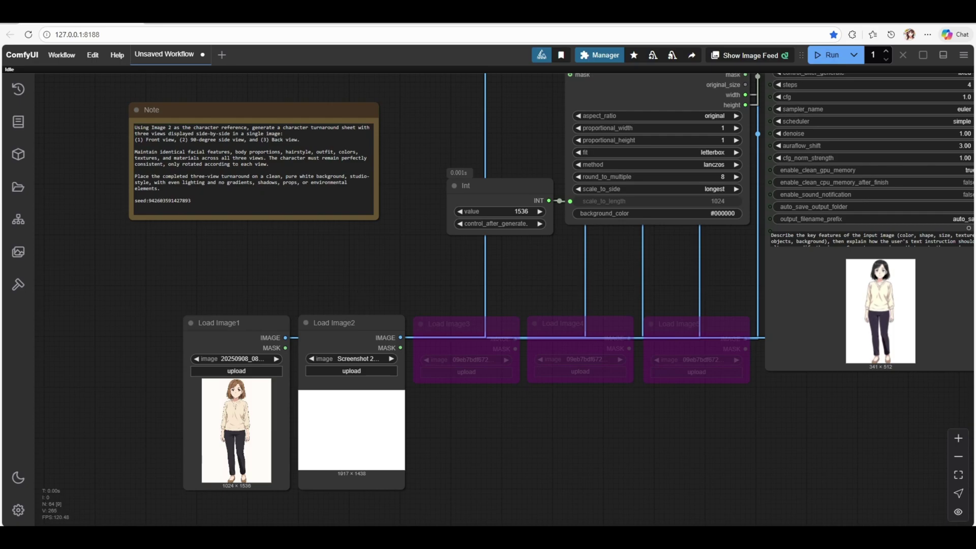